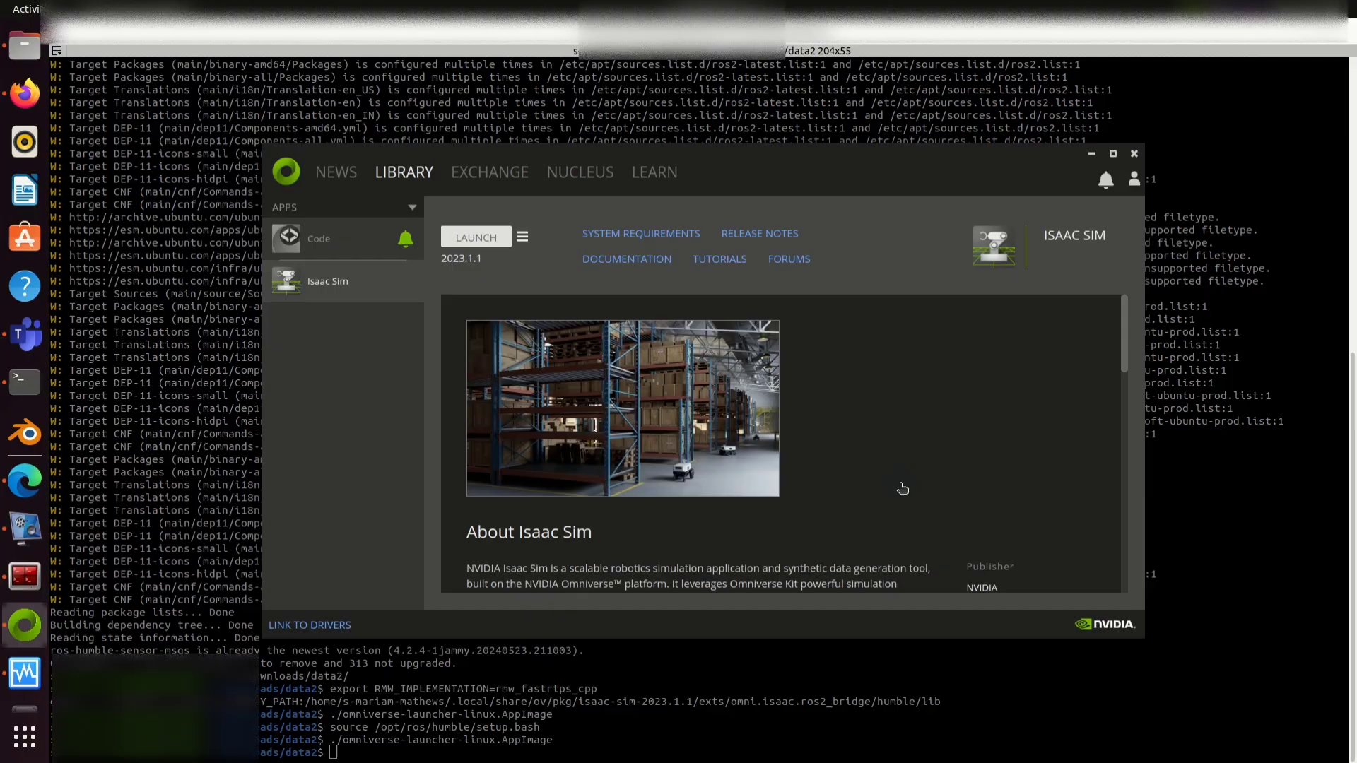
# Launch Isaac Sim 2023.1.1 as the standard Isaac Sim app with a ROS bridge extension selected
pyautogui.click(481, 239)
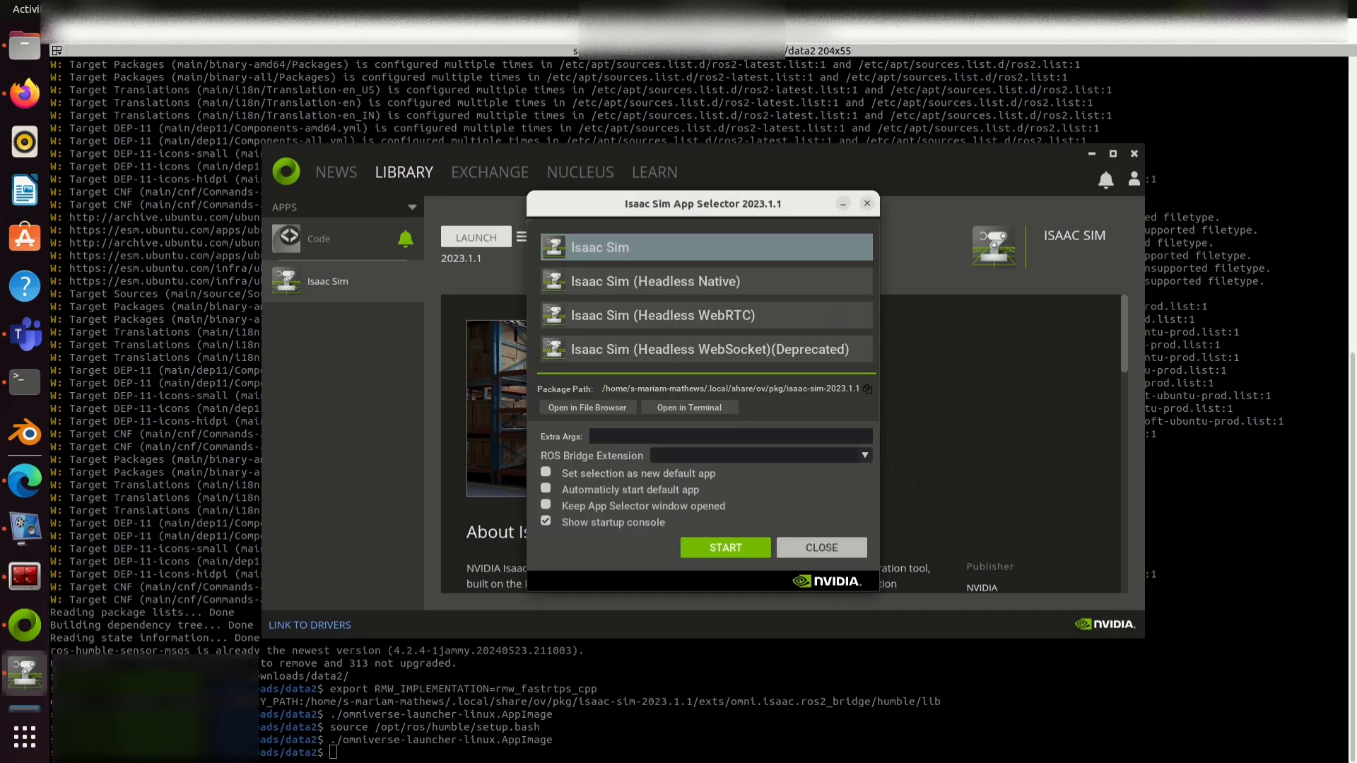
pyautogui.click(760, 456)
pyautogui.click(731, 496)
pyautogui.click(725, 547)
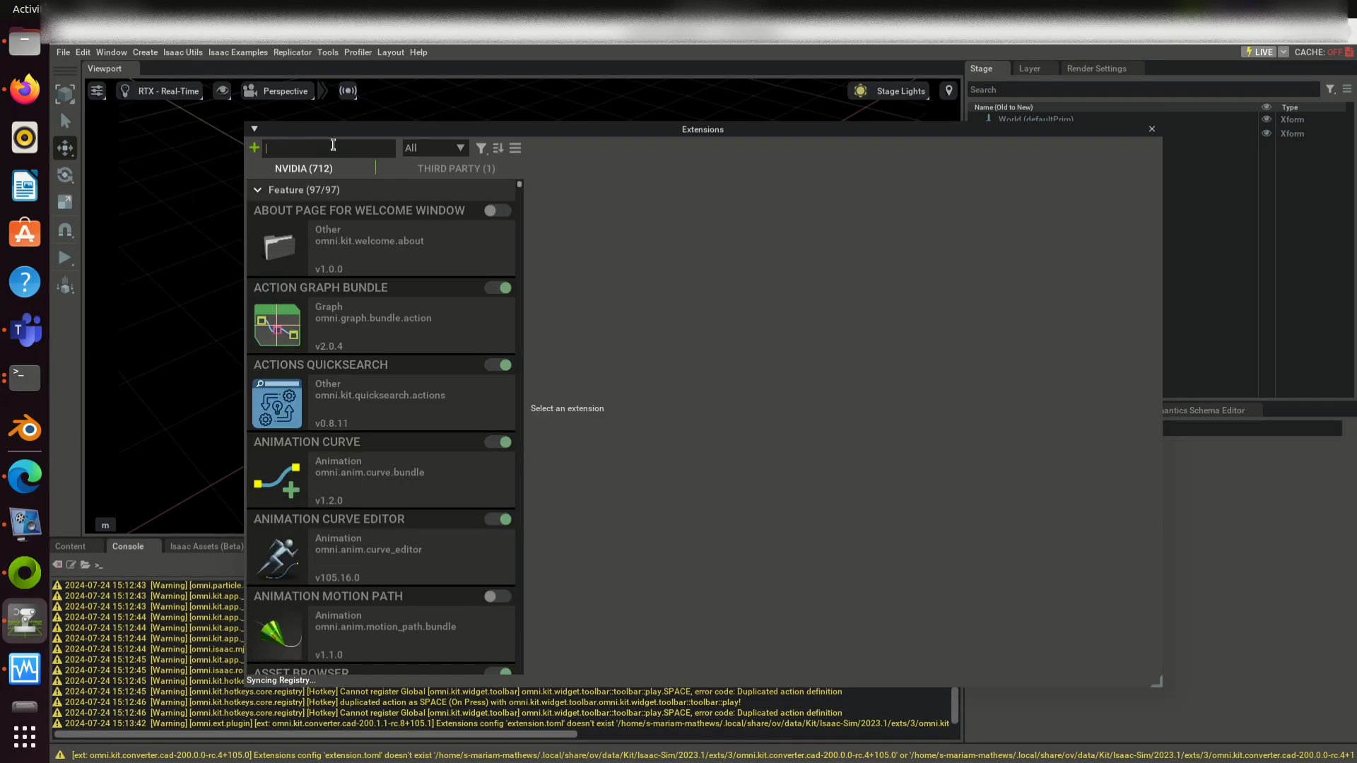
# Search the extensions for "ros" and check the ROS2 Bridge extension's enabled and autoload status
pyautogui.write('ros')
pyautogui.click(290, 330)
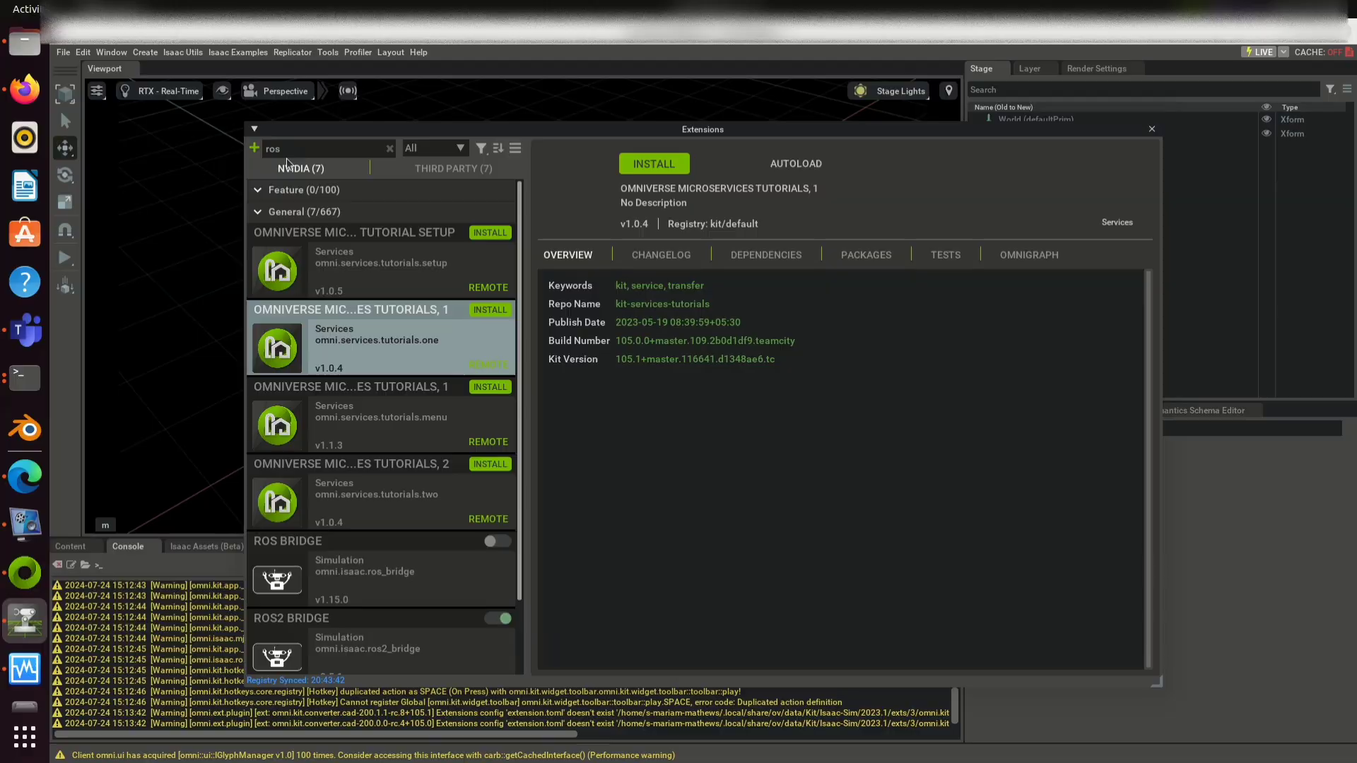
pyautogui.scroll(-1, 328, 573)
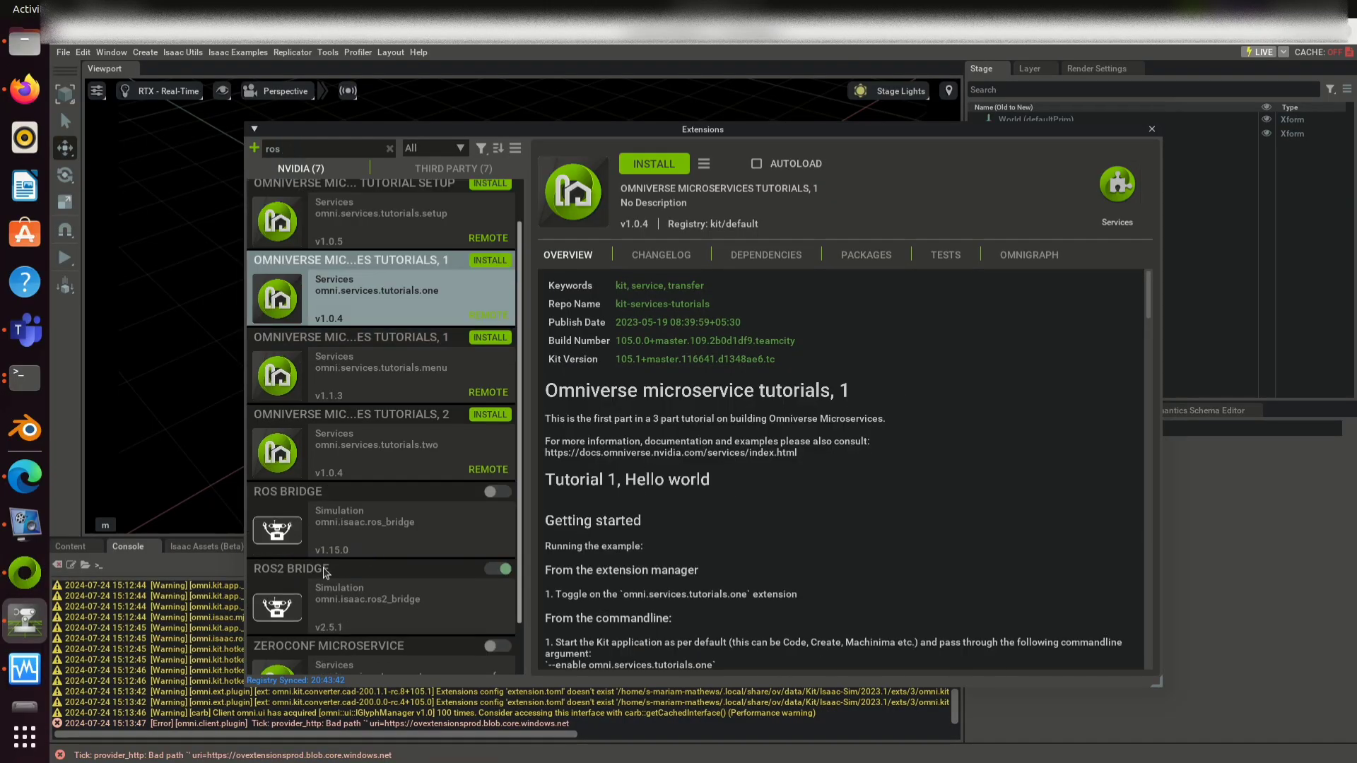
pyautogui.click(311, 523)
pyautogui.click(336, 596)
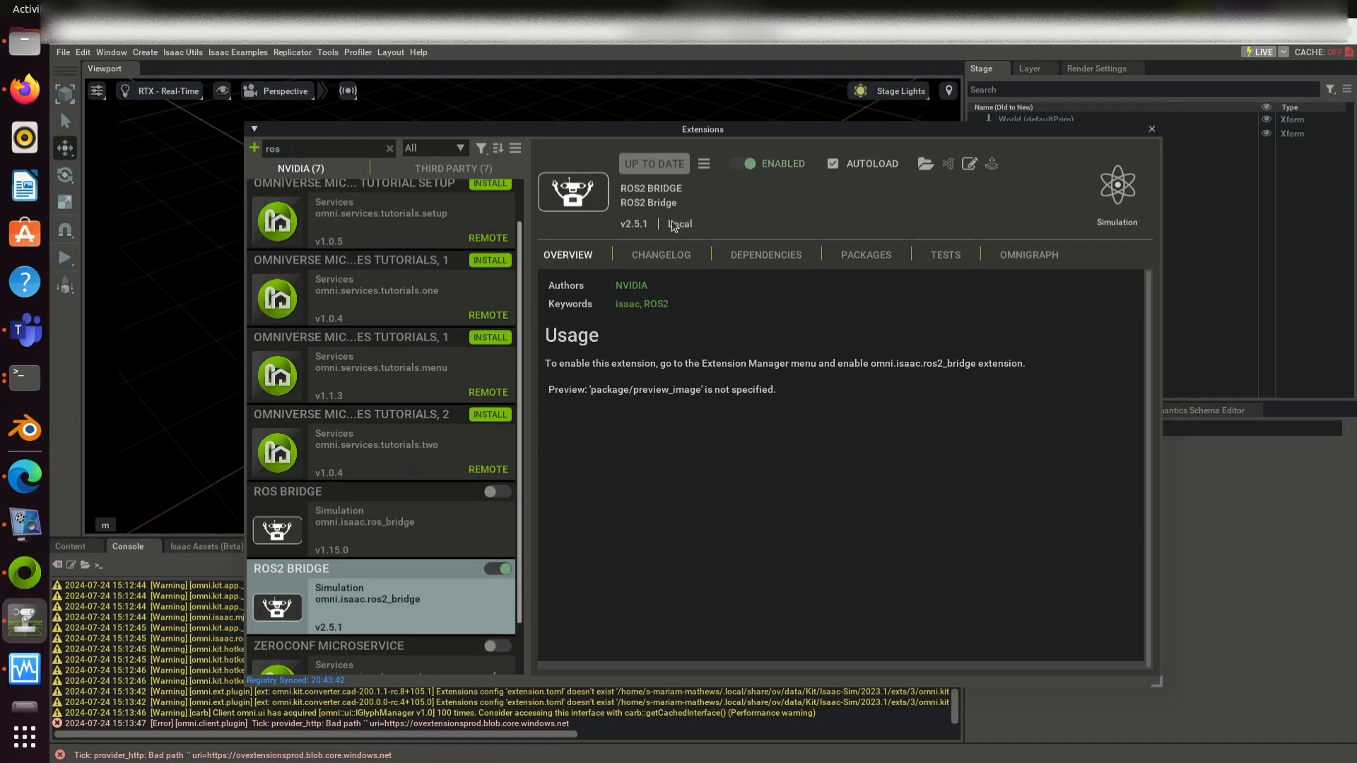
pyautogui.click(1152, 130)
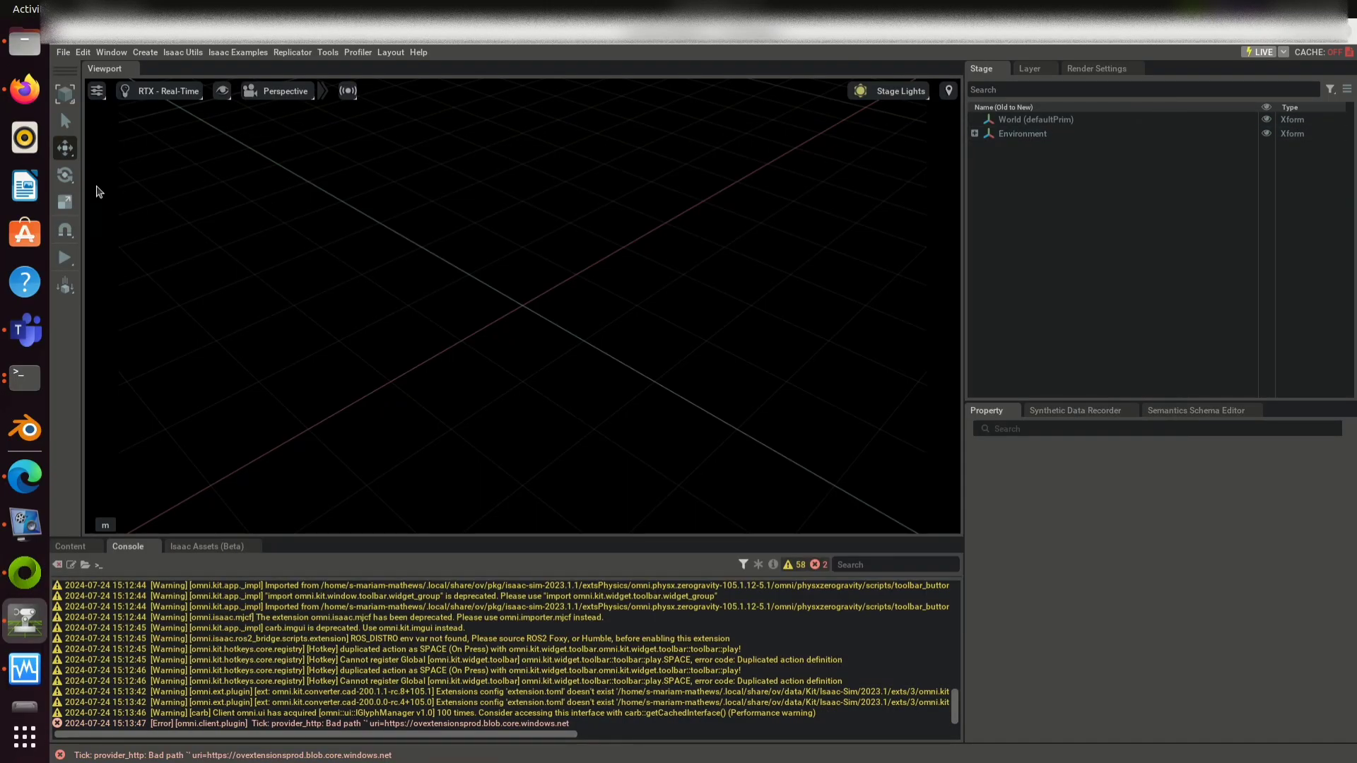
# Create an action graph under World in the empty stage
pyautogui.click(146, 51)
pyautogui.moveTo(191, 266)
pyautogui.click(256, 268)
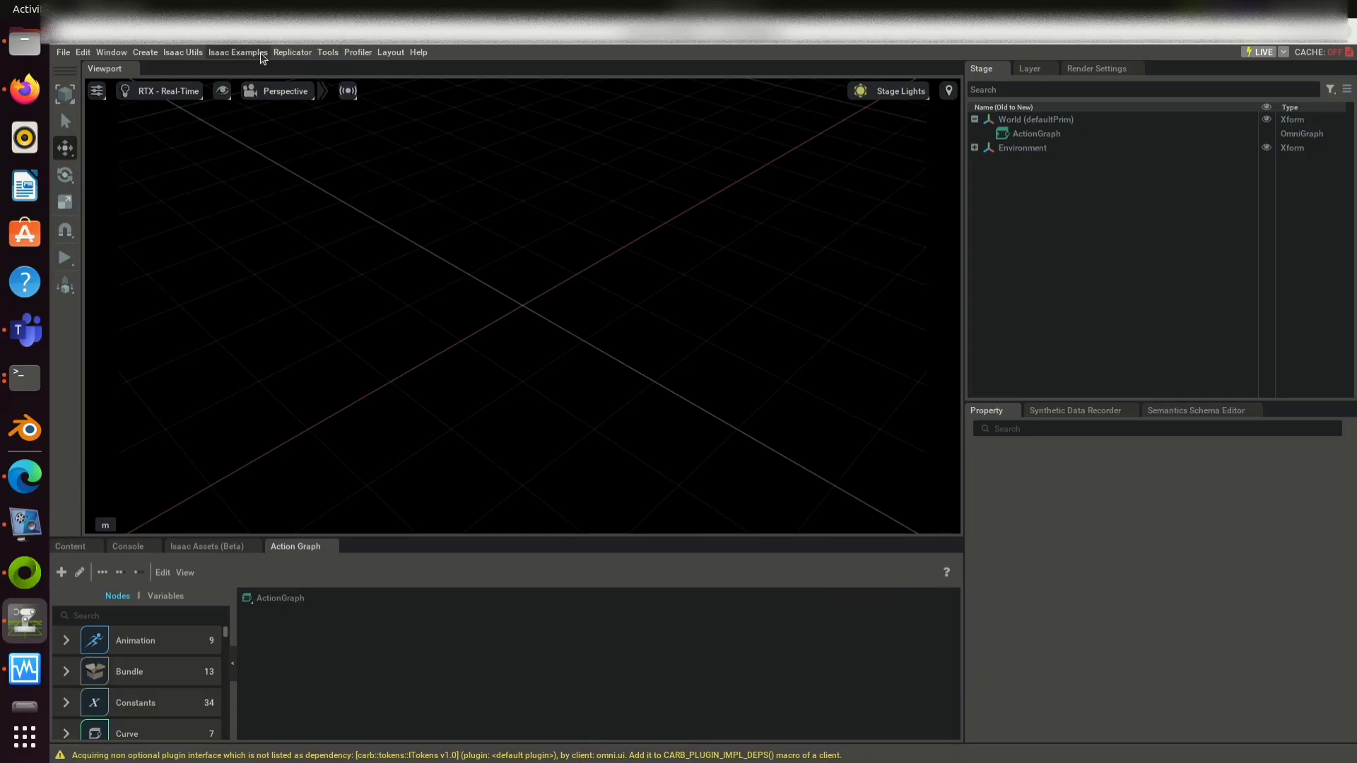
# Load the UR10 robot from the UR10 URDF import example and run its Move to Pose action
pyautogui.click(238, 53)
pyautogui.moveTo(240, 82)
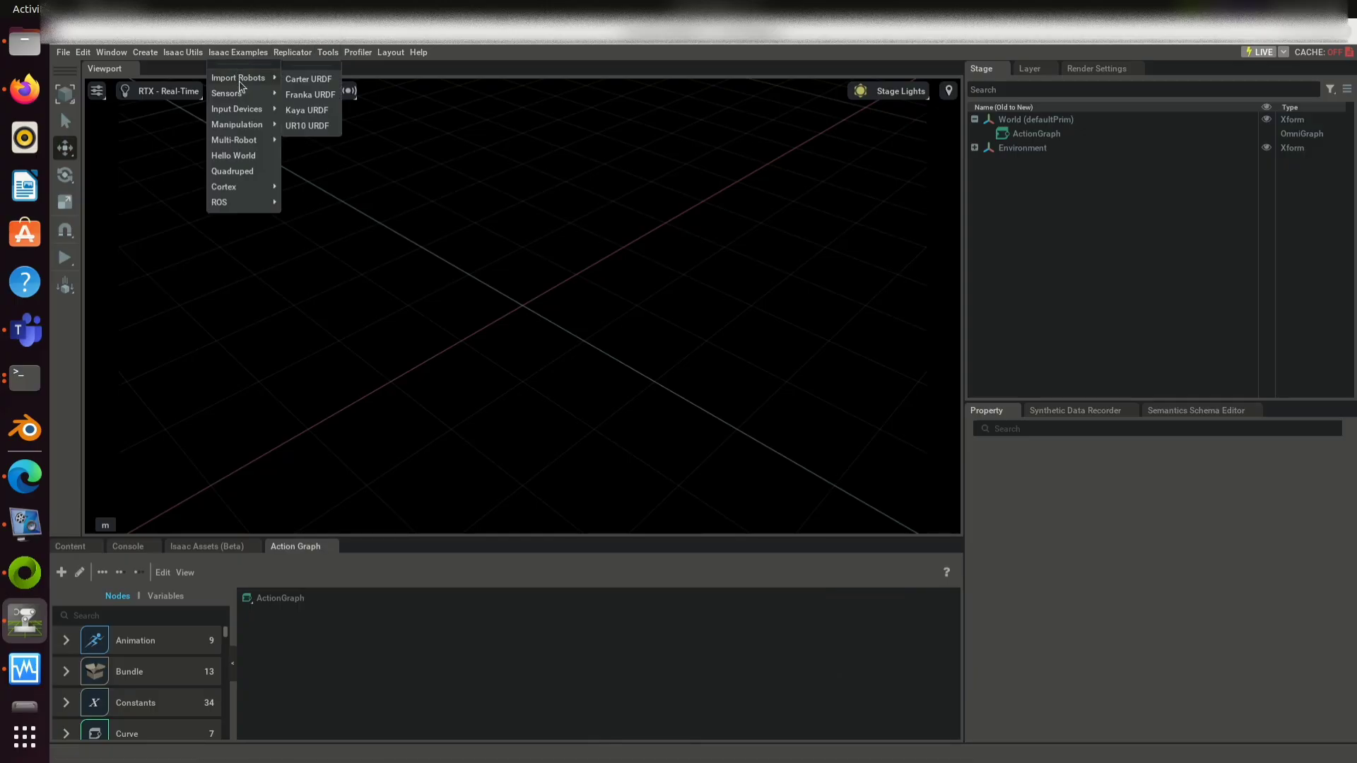
pyautogui.click(308, 127)
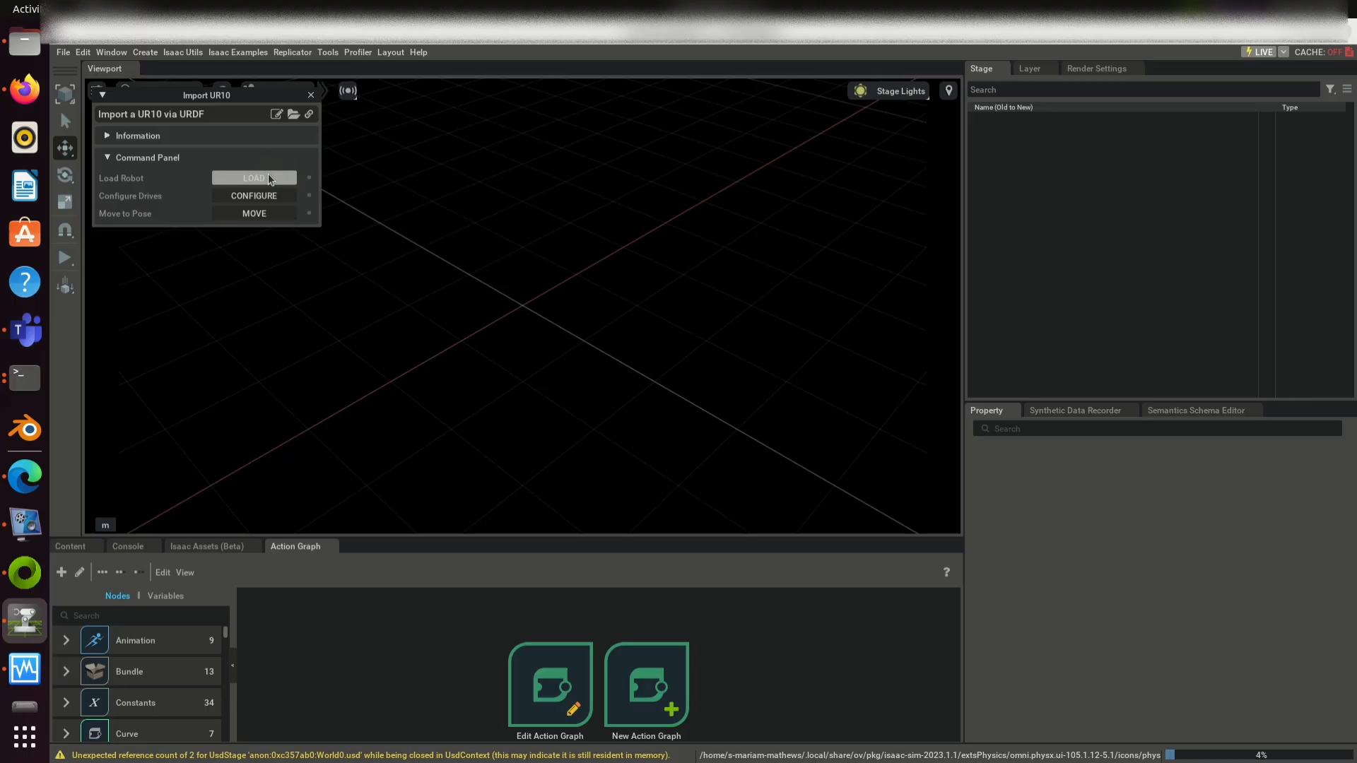
pyautogui.click(145, 52)
pyautogui.click(244, 219)
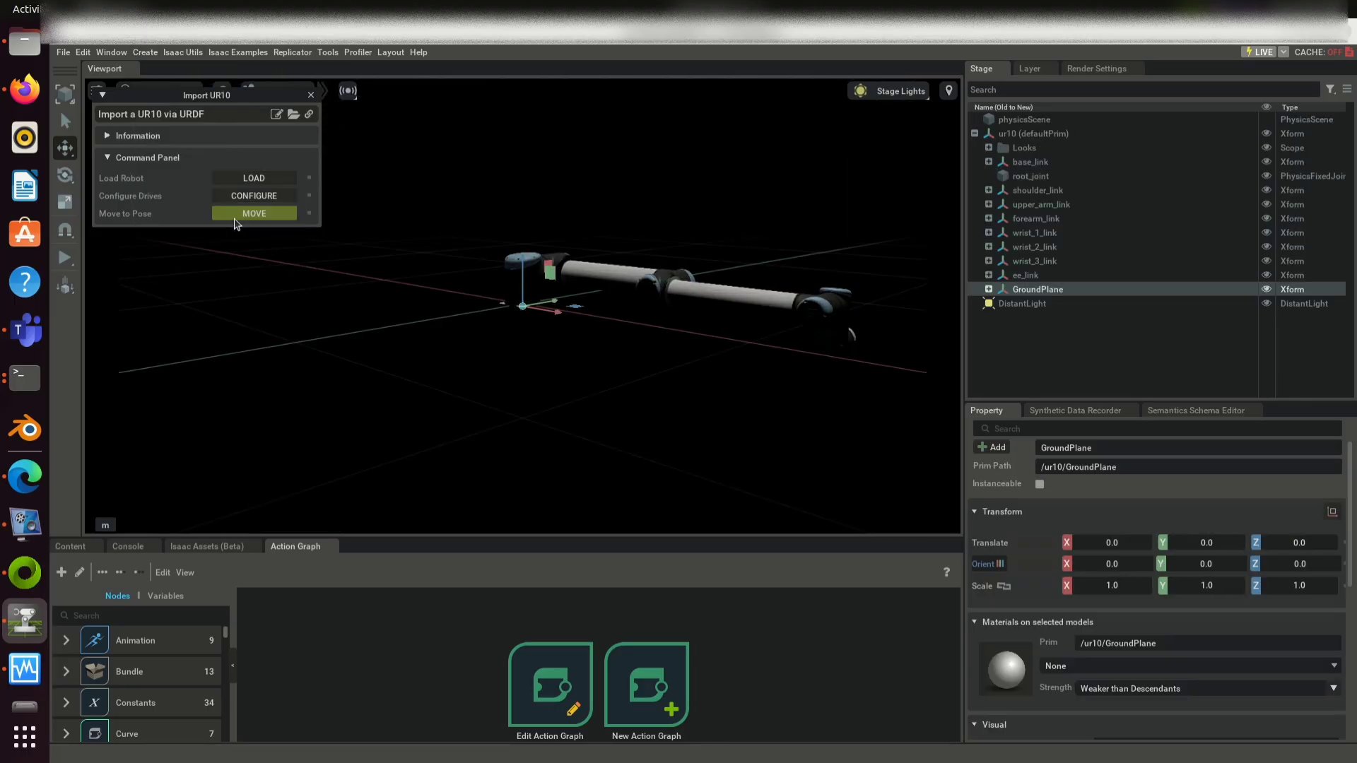
# With the simulation running, create an action graph under ur10 and add an On Playback Tick node to it
pyautogui.scroll(2, 671, 365)
pyautogui.moveTo(672, 364); pyautogui.dragTo(563, 381, button='middle')
pyautogui.scroll(2, 532, 415)
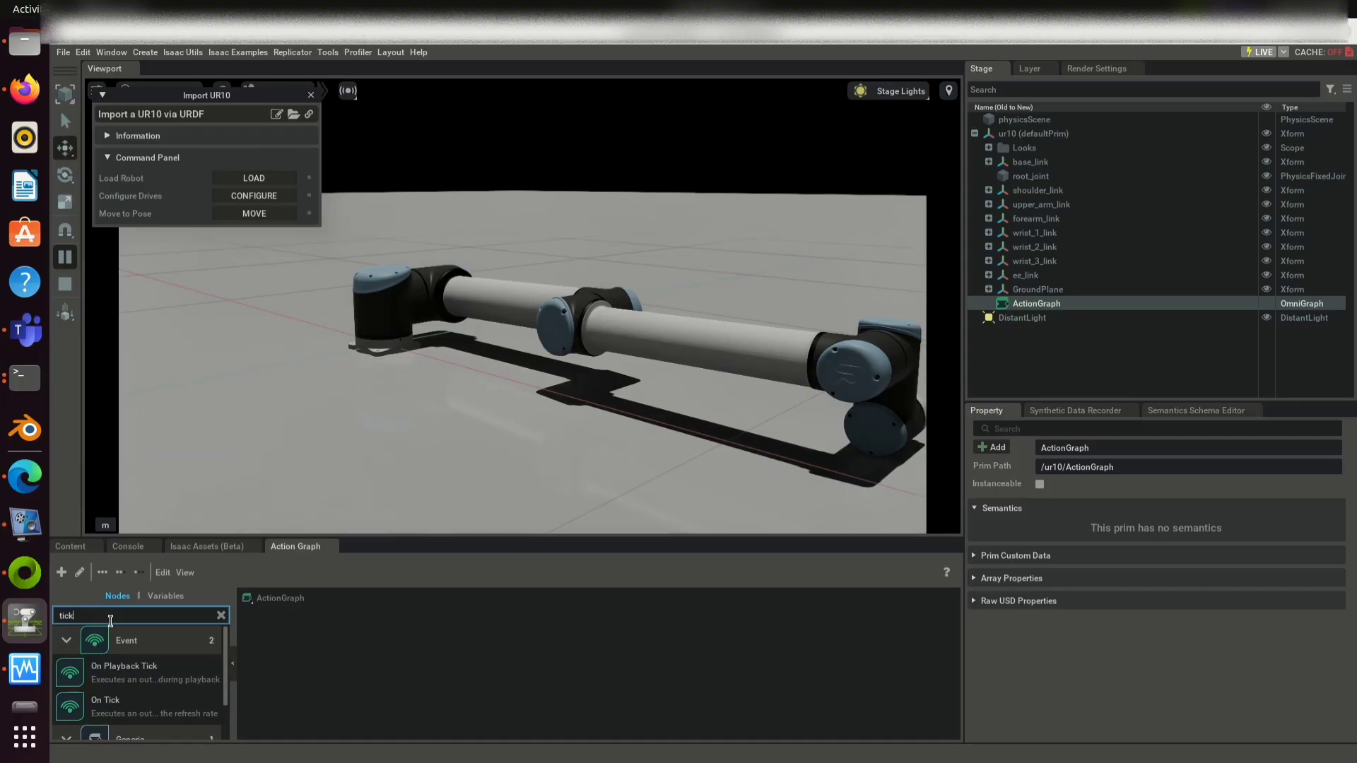
pyautogui.scroll(-2, 118, 702)
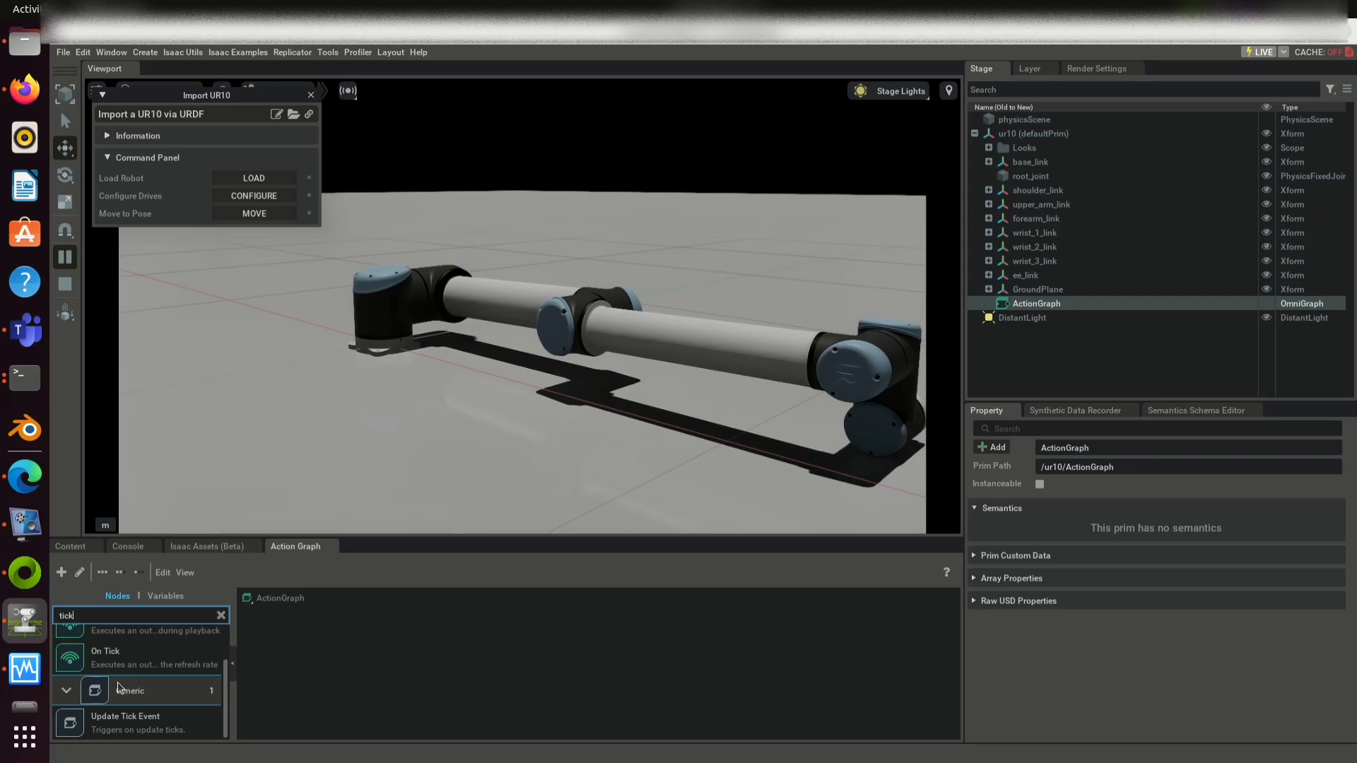
pyautogui.scroll(2, 118, 688)
pyautogui.moveTo(116, 690); pyautogui.dragTo(396, 706)
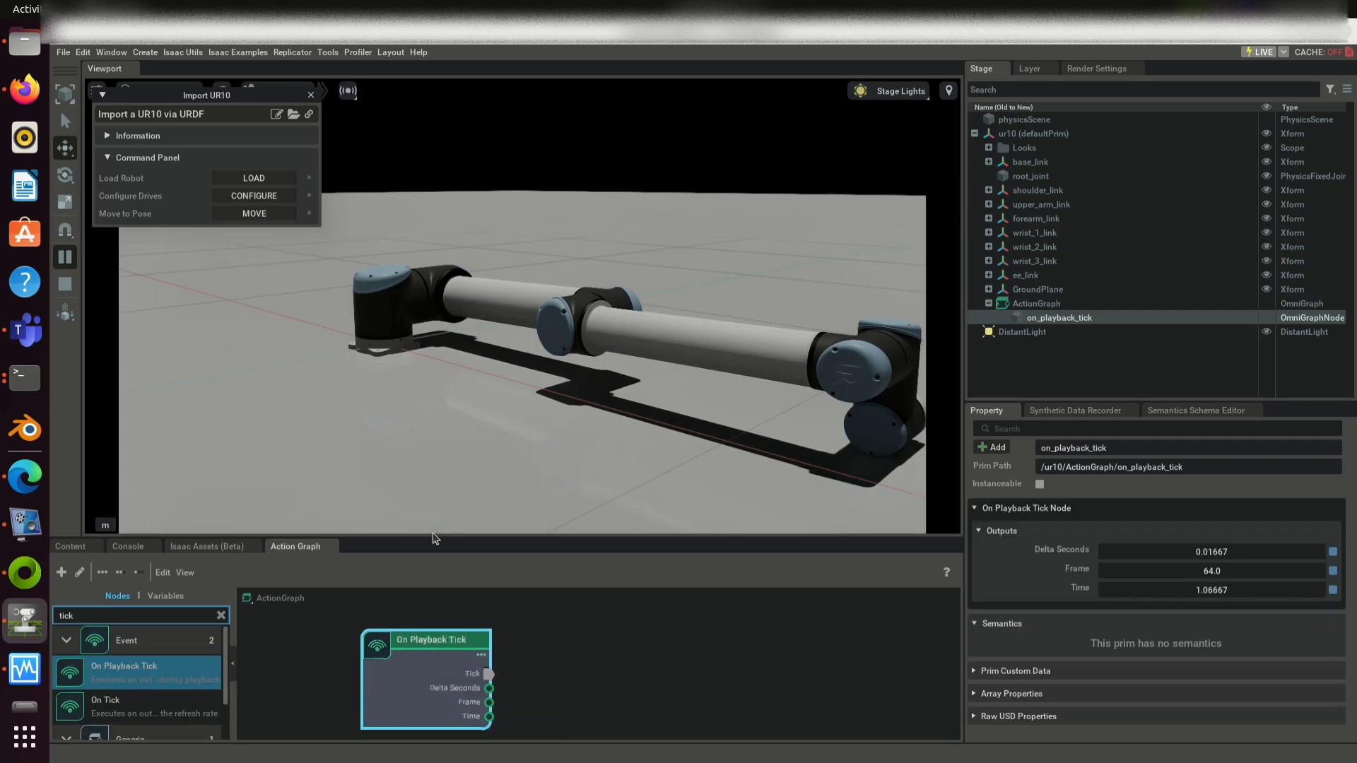
# Enlarge the action graph area and place an Isaac Read Simulation Time node above the On Playback Tick node
pyautogui.click(435, 531)
pyautogui.moveTo(446, 537); pyautogui.dragTo(451, 428)
pyautogui.moveTo(144, 506); pyautogui.dragTo(1, 511)
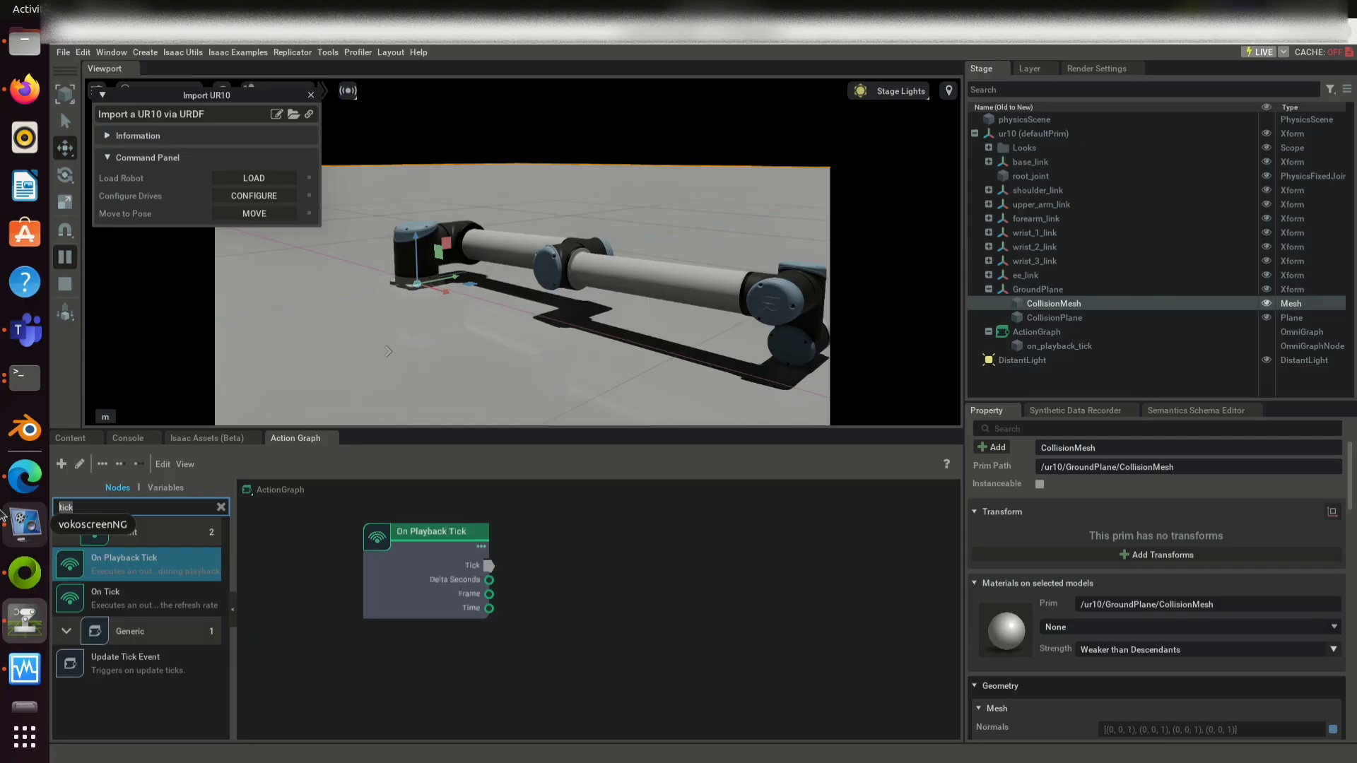
pyautogui.write('isaac read si')
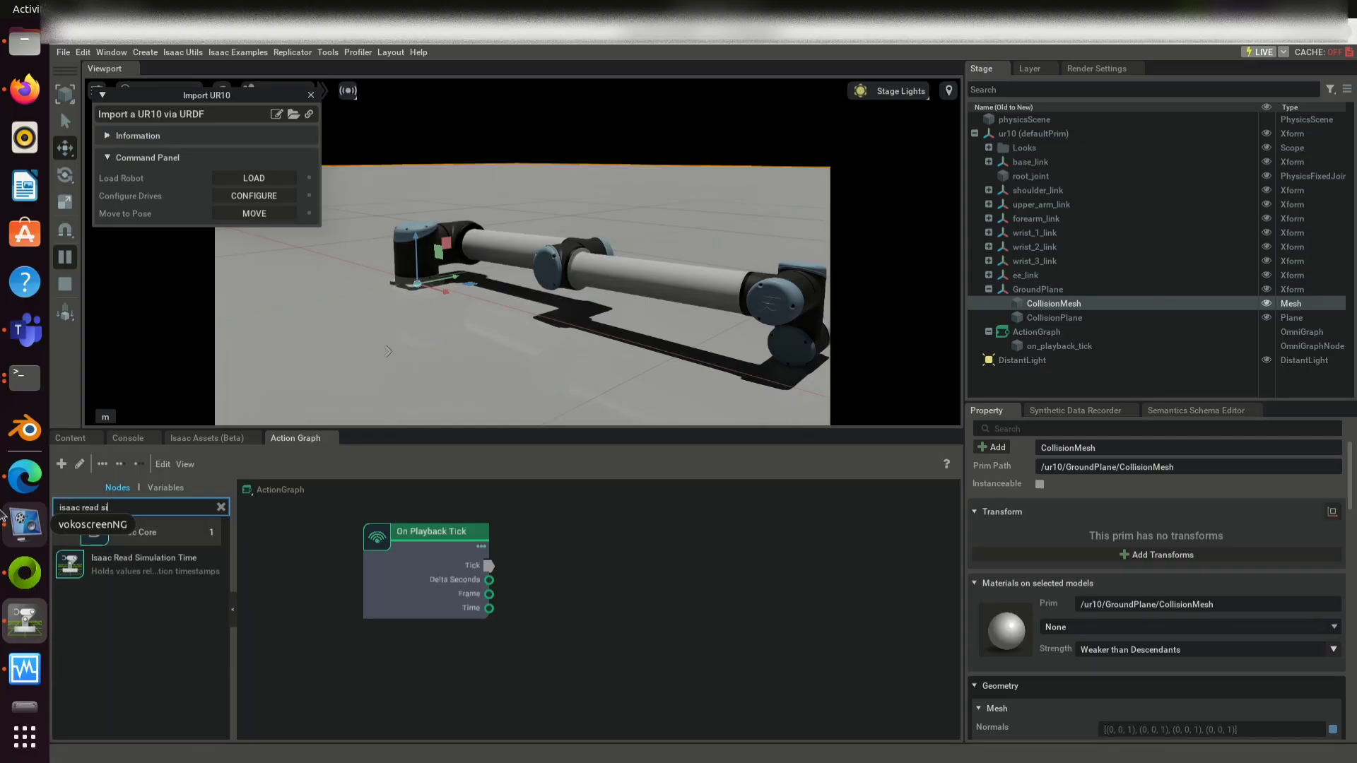
pyautogui.moveTo(144, 575); pyautogui.dragTo(546, 521)
pyautogui.moveTo(463, 532); pyautogui.dragTo(439, 627)
pyautogui.moveTo(616, 529); pyautogui.dragTo(373, 511)
# Add a ROS2 Publish Joint State node and connect Tick to its Exec In and Simulation Time to its Timestamp
pyautogui.click(221, 507)
pyautogui.write('joi')
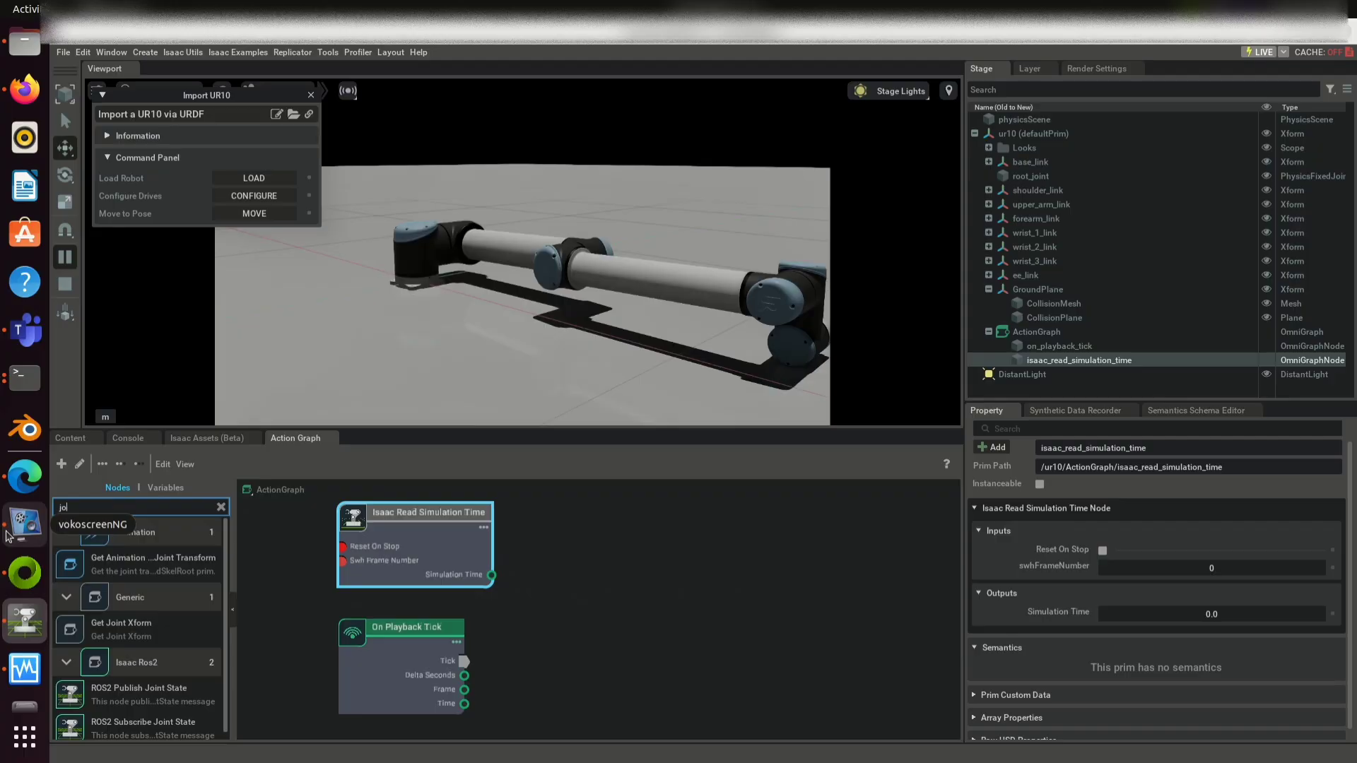
pyautogui.write('nt sta')
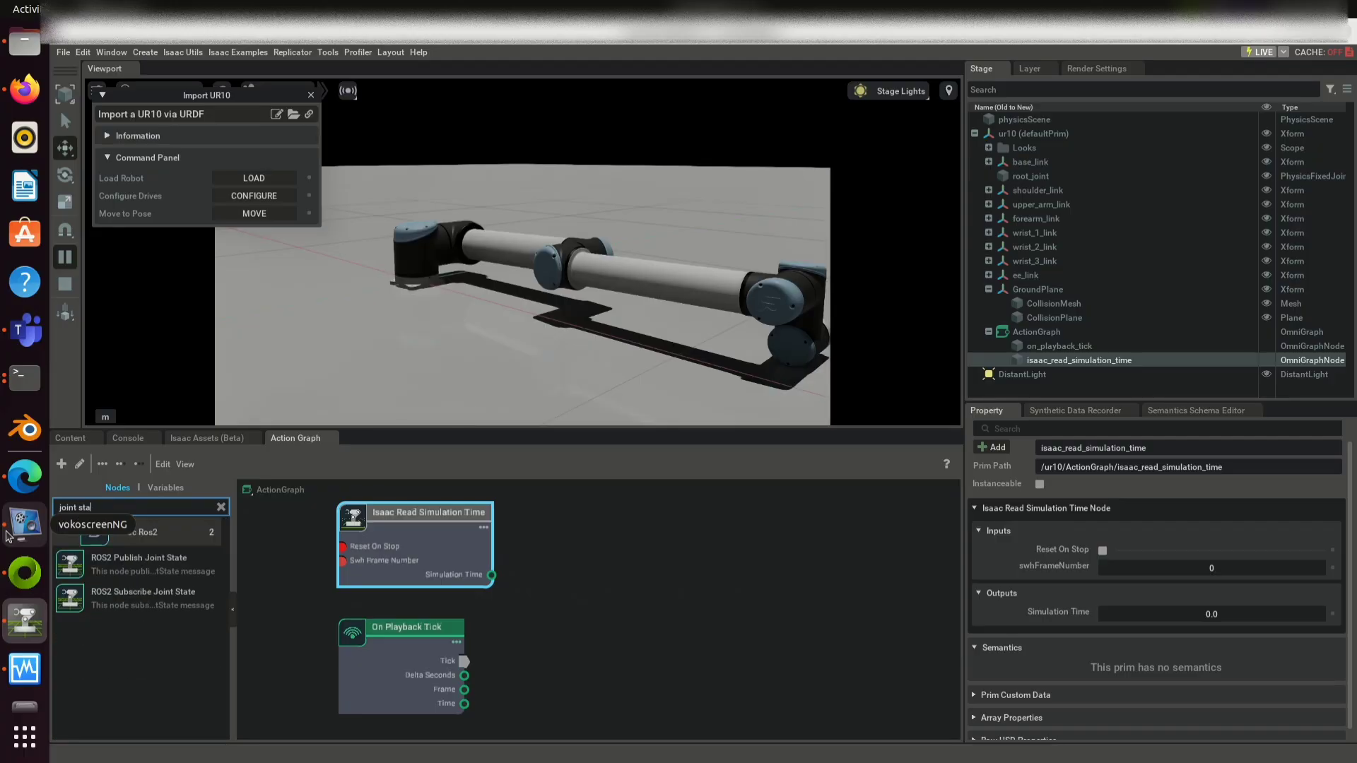
pyautogui.moveTo(139, 562); pyautogui.dragTo(584, 576)
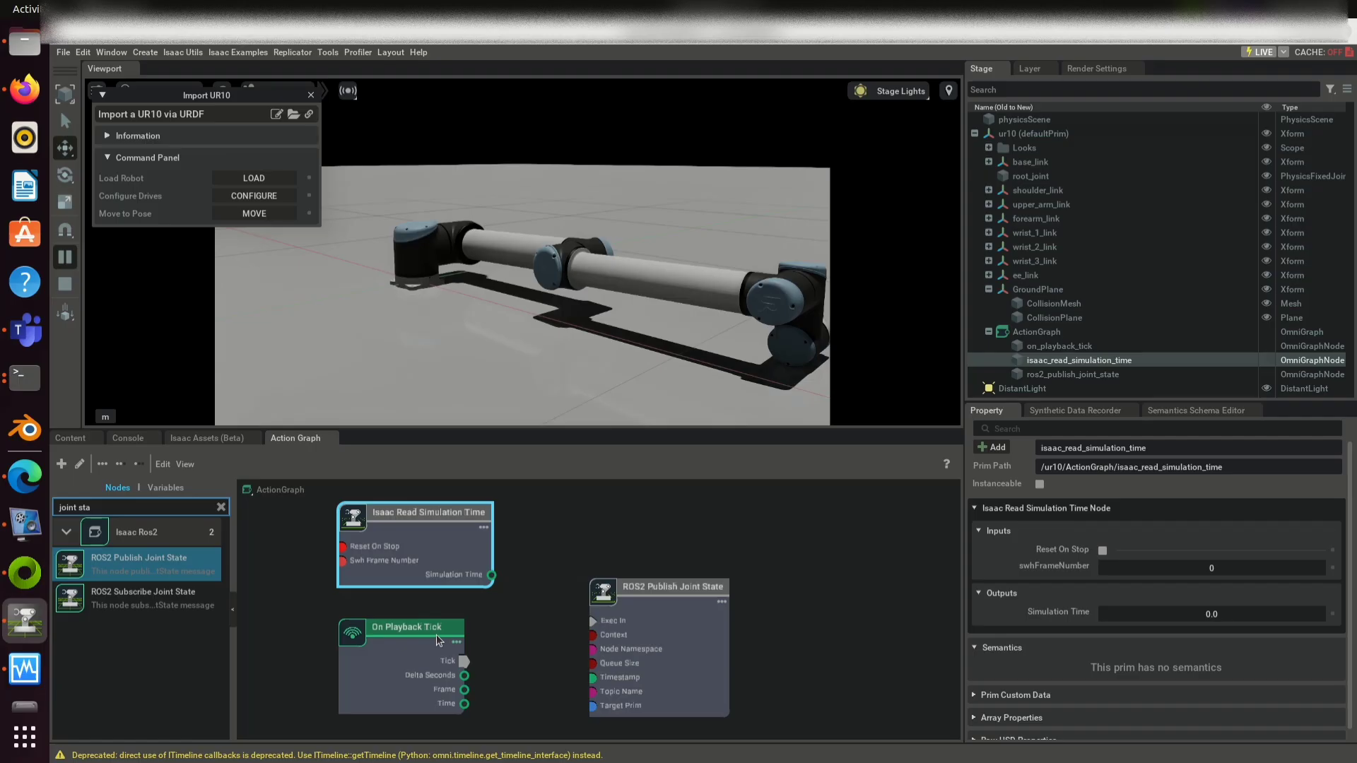
pyautogui.moveTo(460, 665); pyautogui.dragTo(596, 622)
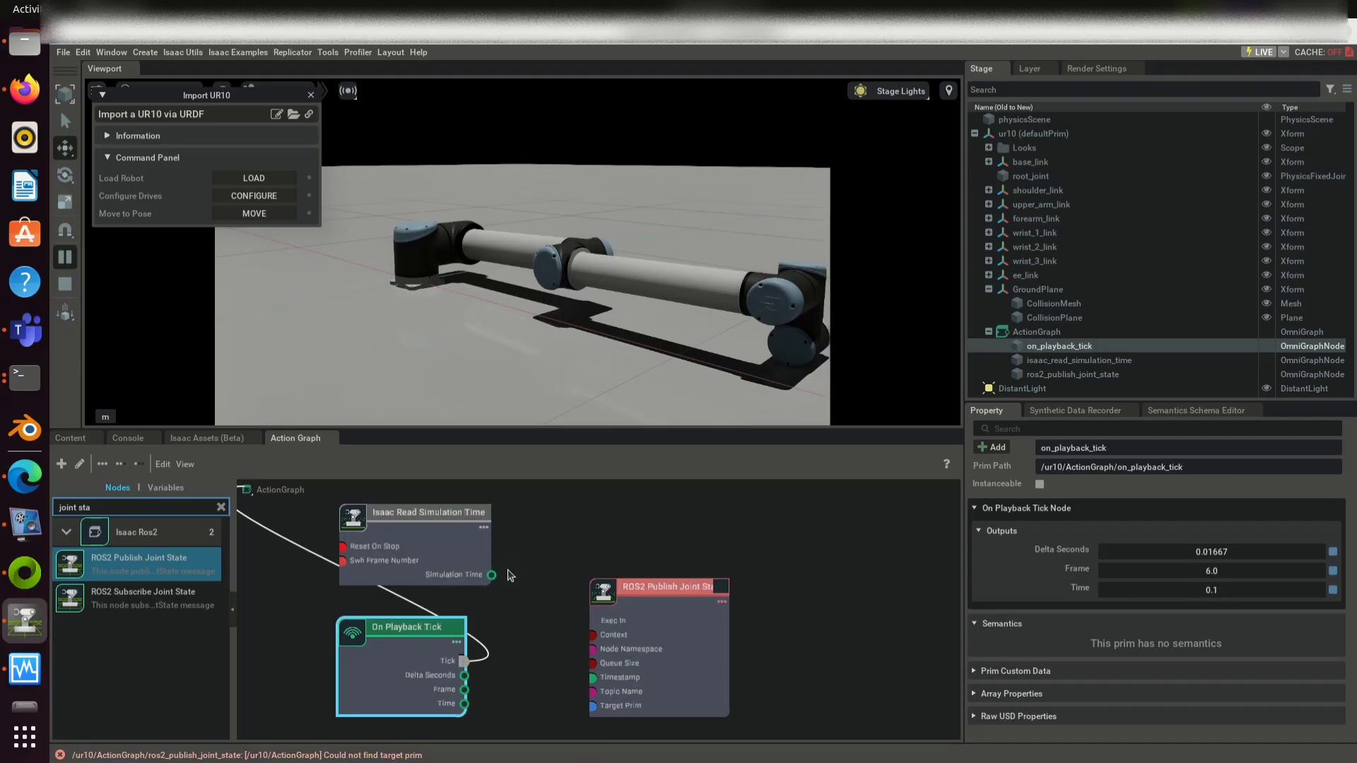
pyautogui.moveTo(491, 575); pyautogui.dragTo(602, 683)
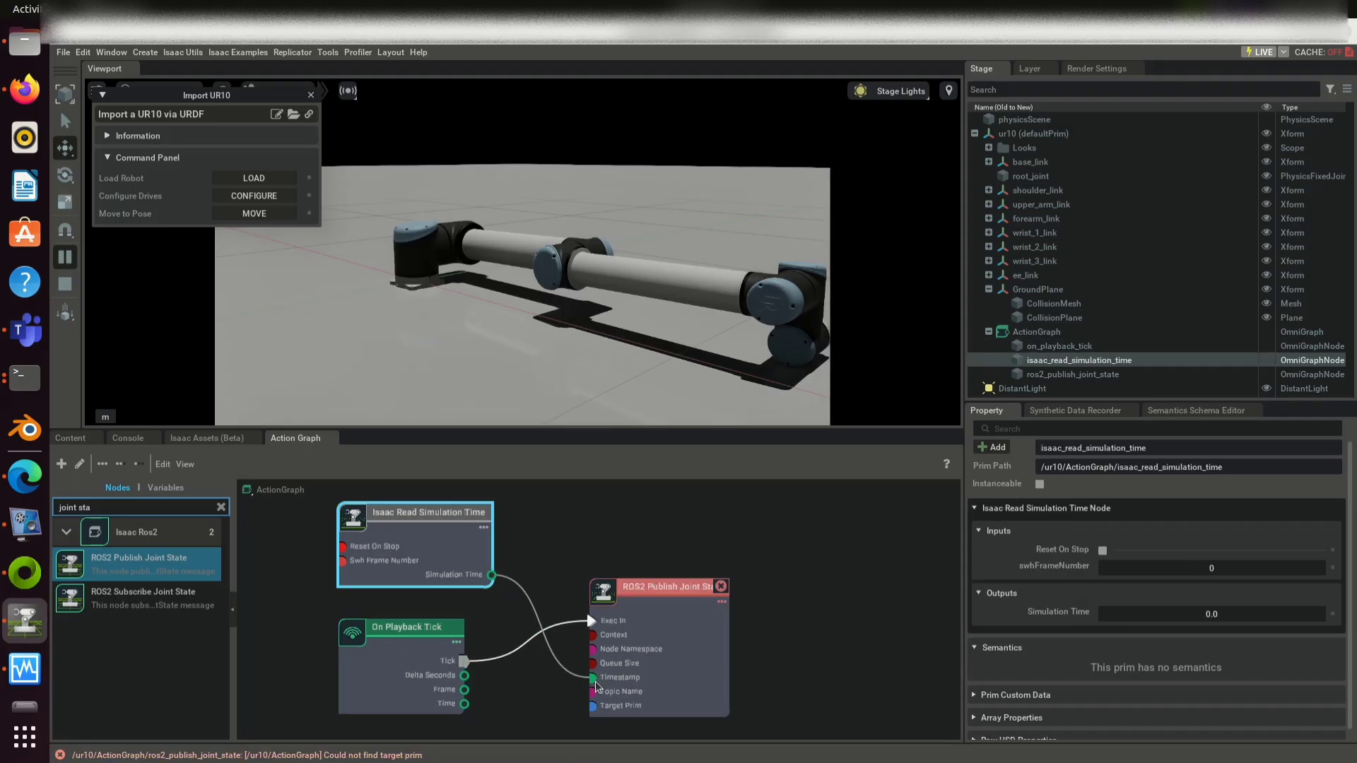
pyautogui.click(656, 591)
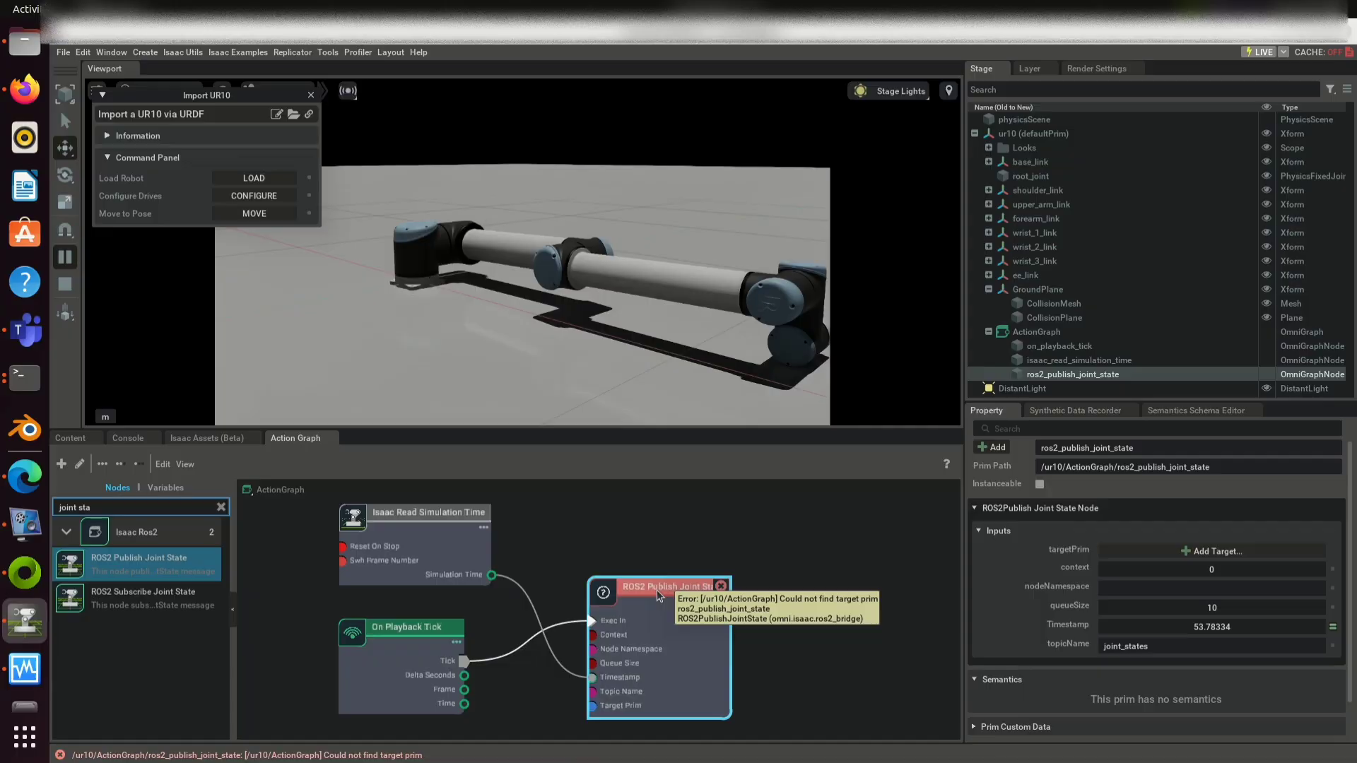
pyautogui.click(1190, 552)
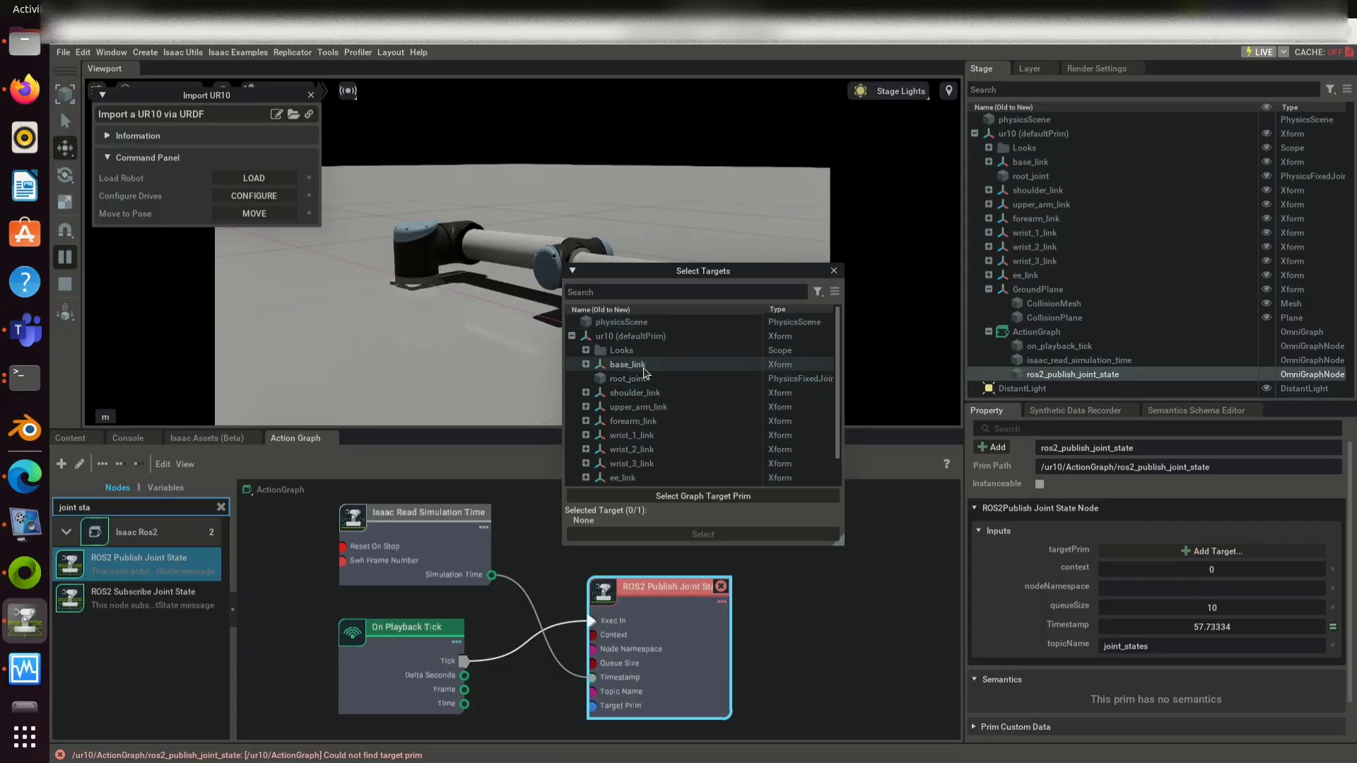
pyautogui.click(834, 270)
# Move the UR10 import window aside and open the Articulation Inspector with /ur10/base_link as the selected articulation
pyautogui.moveTo(232, 111); pyautogui.dragTo(850, 135)
pyautogui.click(186, 55)
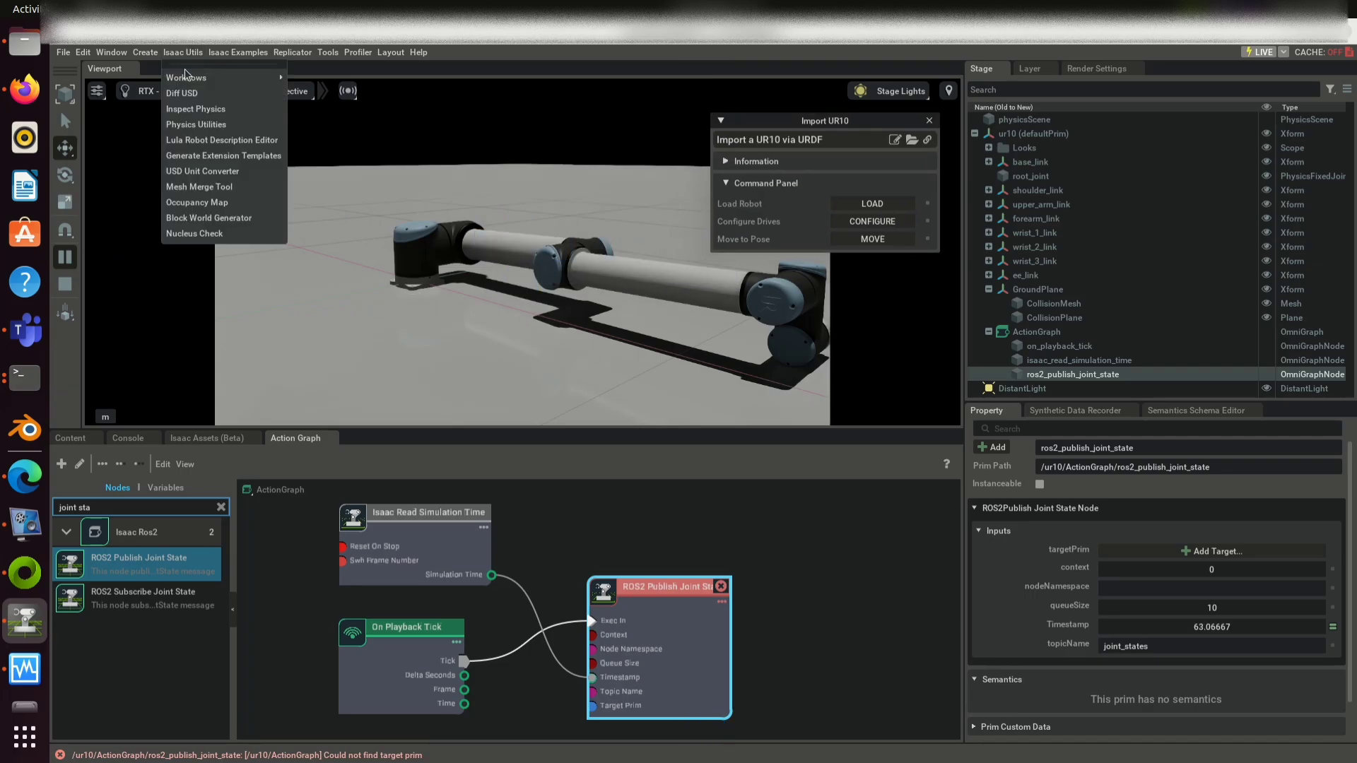
pyautogui.moveTo(186, 77)
pyautogui.click(316, 97)
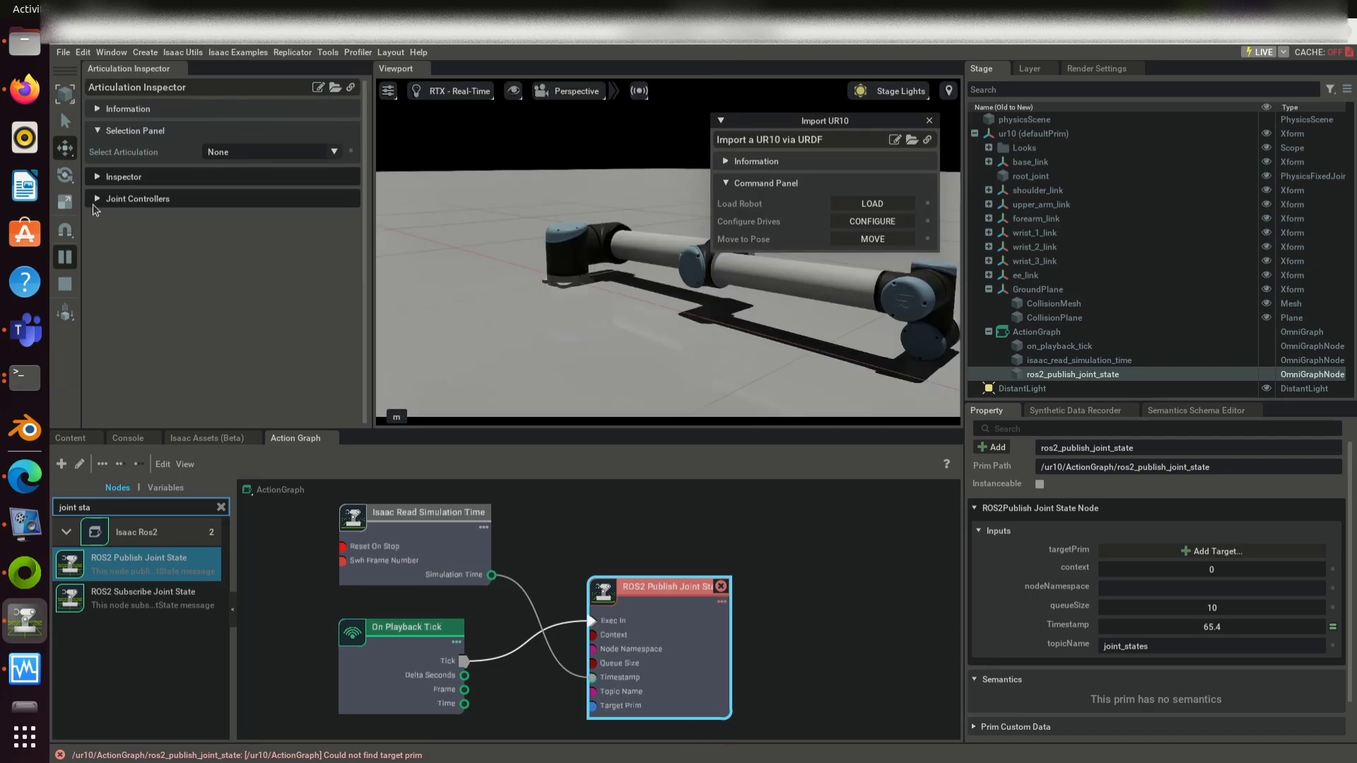
pyautogui.click(297, 158)
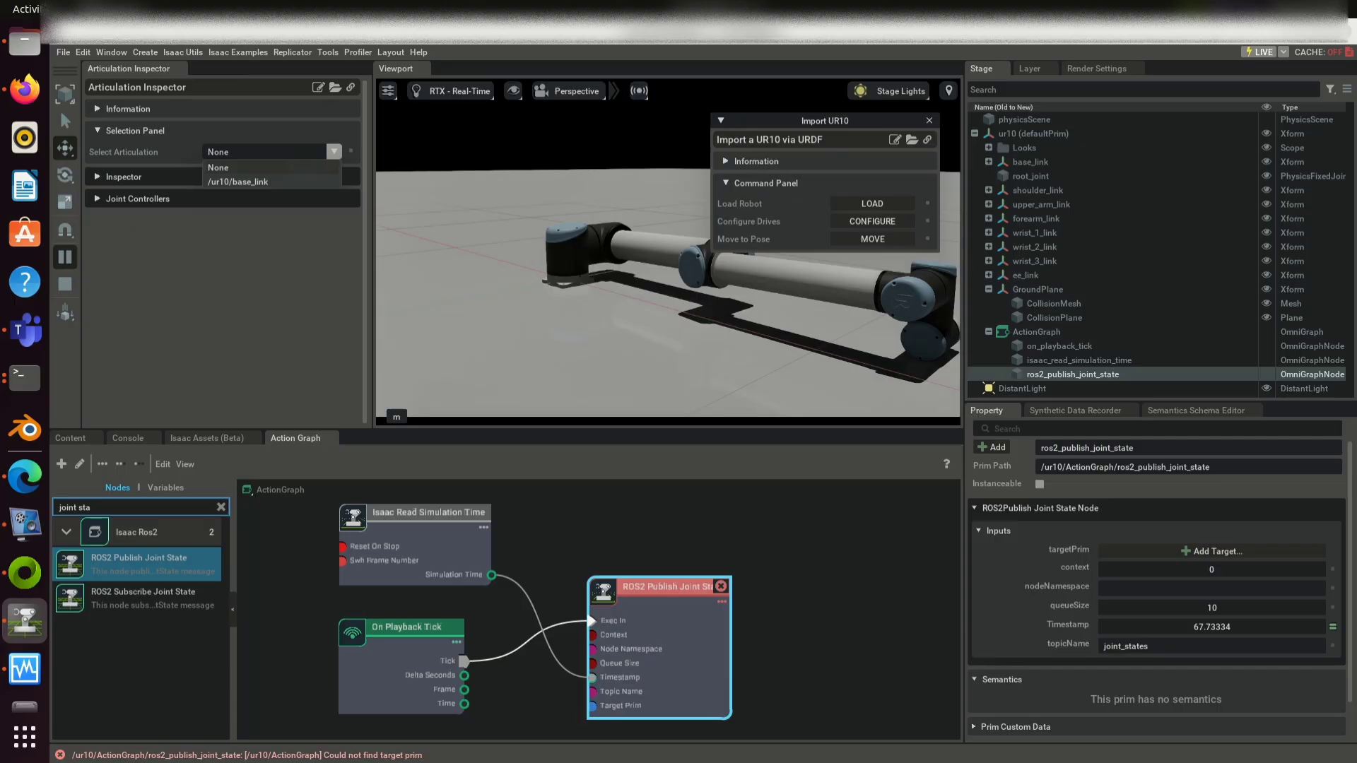
pyautogui.click(304, 171)
# Pose the arm with position controllers at about: shoulder pan 1.72, shoulder lift -0.79, elbow -1.62, wrist 1 -0.30, wrist 2 -0.80, wrist 3 1.21
pyautogui.scroll(-3, 215, 234)
pyautogui.scroll(-4, 216, 235)
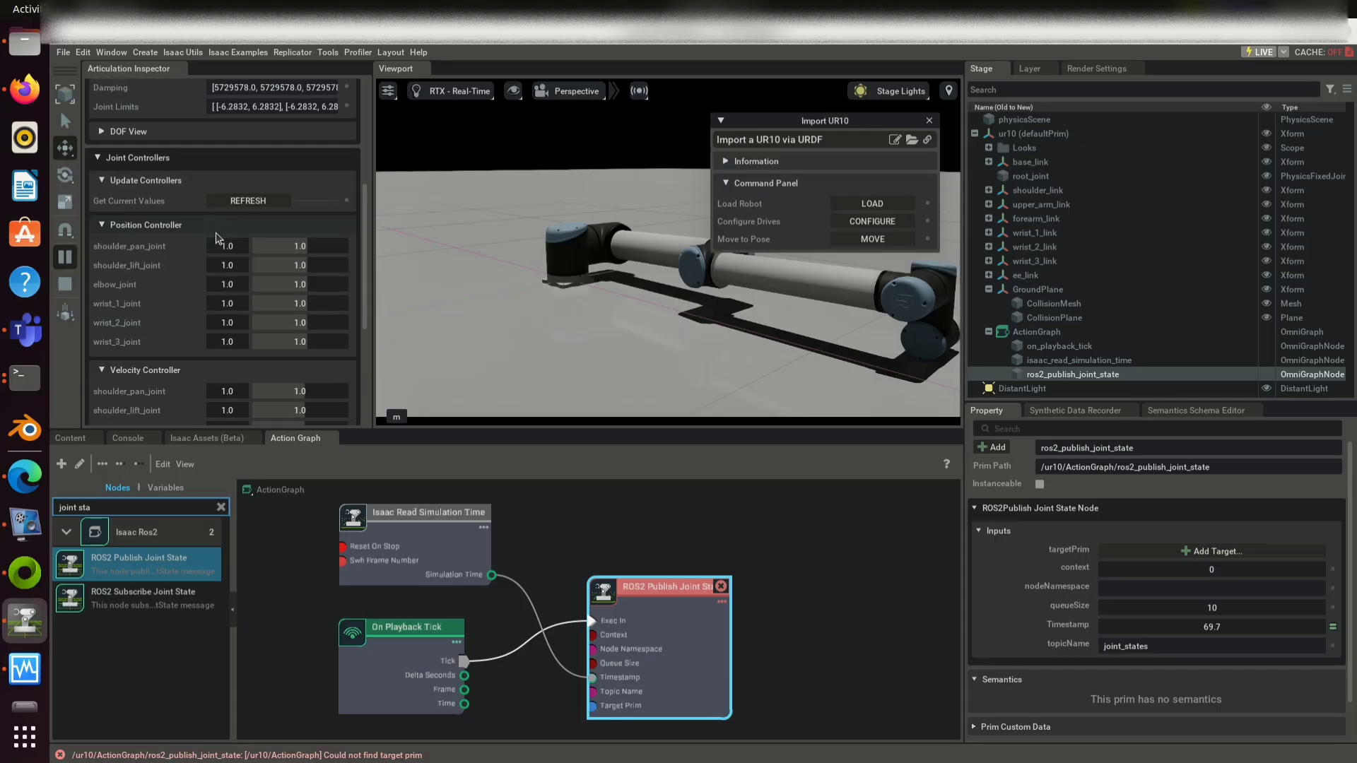
pyautogui.moveTo(298, 253); pyautogui.dragTo(288, 284)
pyautogui.scroll(-2, 506, 253)
pyautogui.moveTo(506, 253); pyautogui.dragTo(497, 346, button='middle')
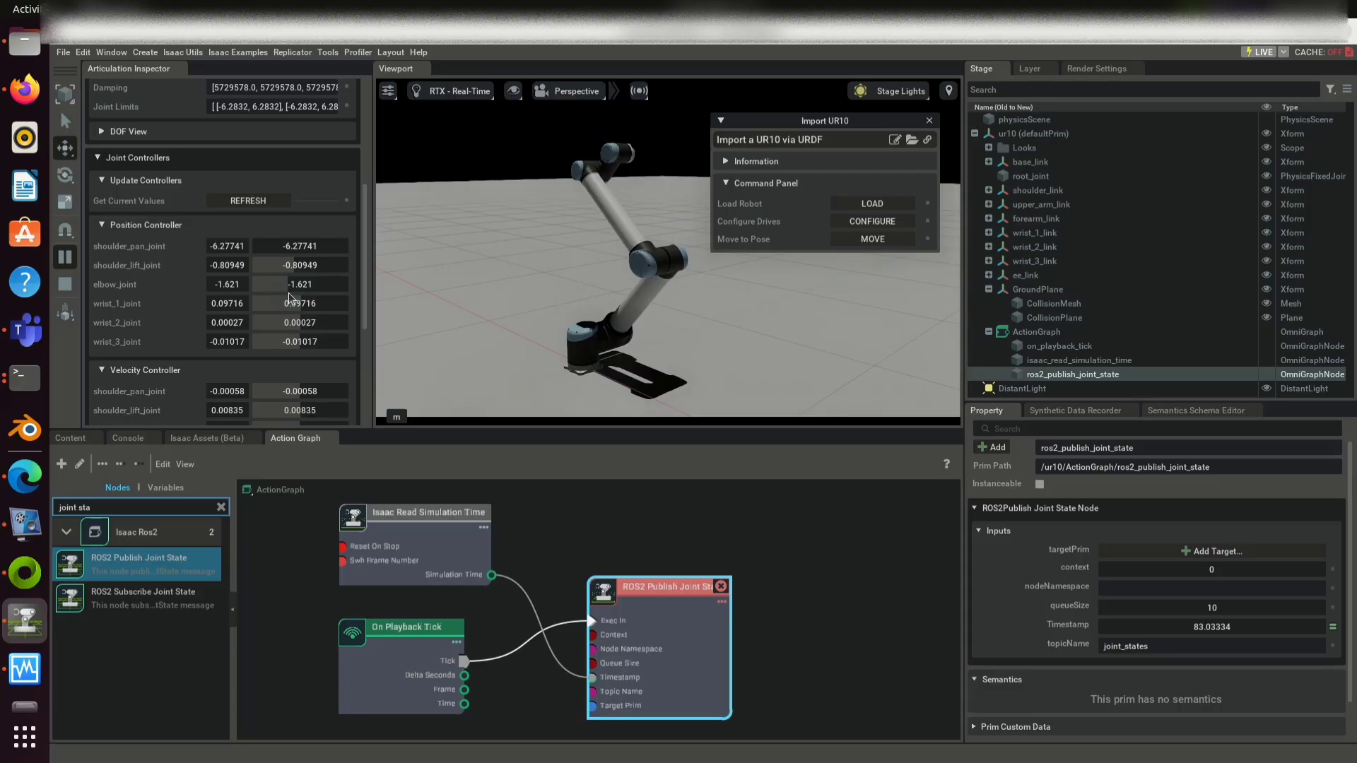
pyautogui.moveTo(302, 303); pyautogui.dragTo(310, 338)
pyautogui.moveTo(266, 245); pyautogui.dragTo(313, 246)
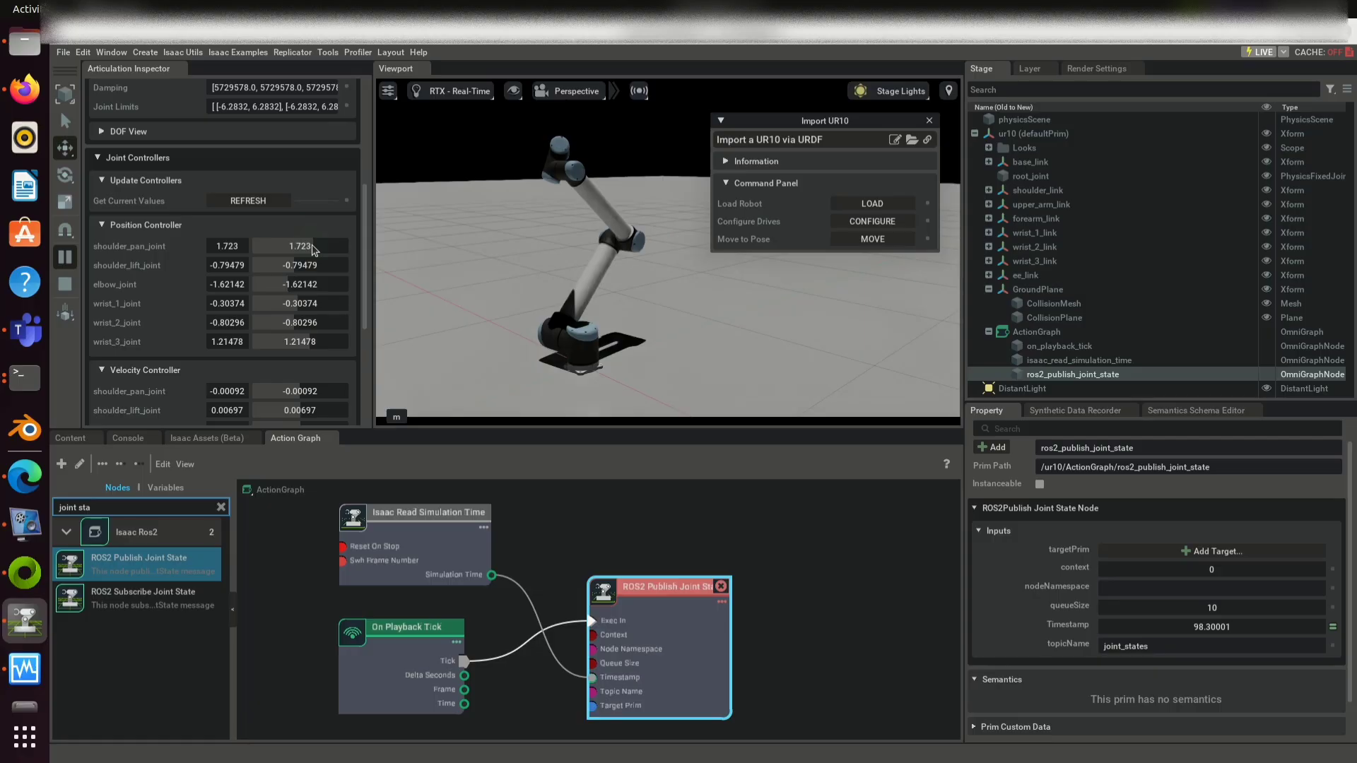
# Set the ROS2 Publish Joint State node's targetPrim to /ur10/base_link, the articulation chosen in the inspector
pyautogui.moveTo(653, 589); pyautogui.dragTo(639, 571)
pyautogui.click(1212, 551)
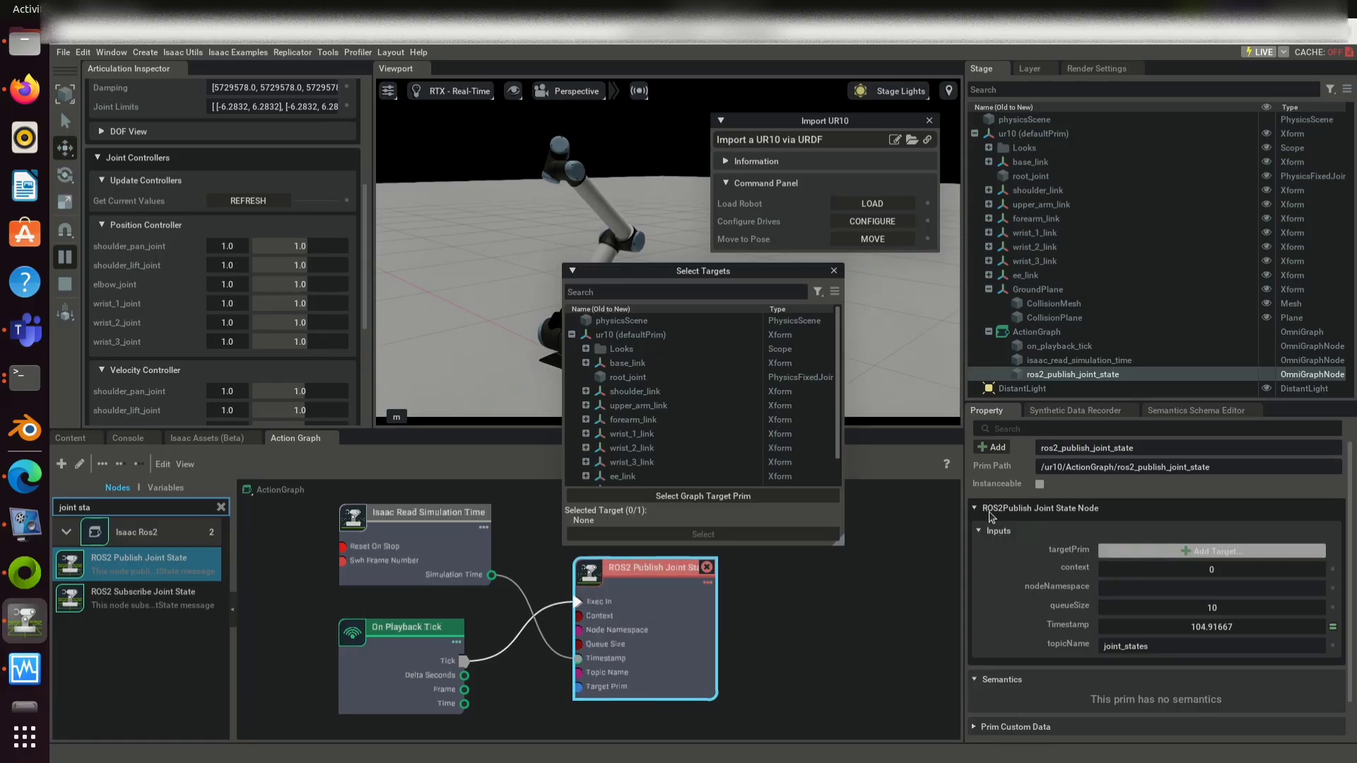
pyautogui.scroll(3, 230, 261)
pyautogui.scroll(2, 233, 248)
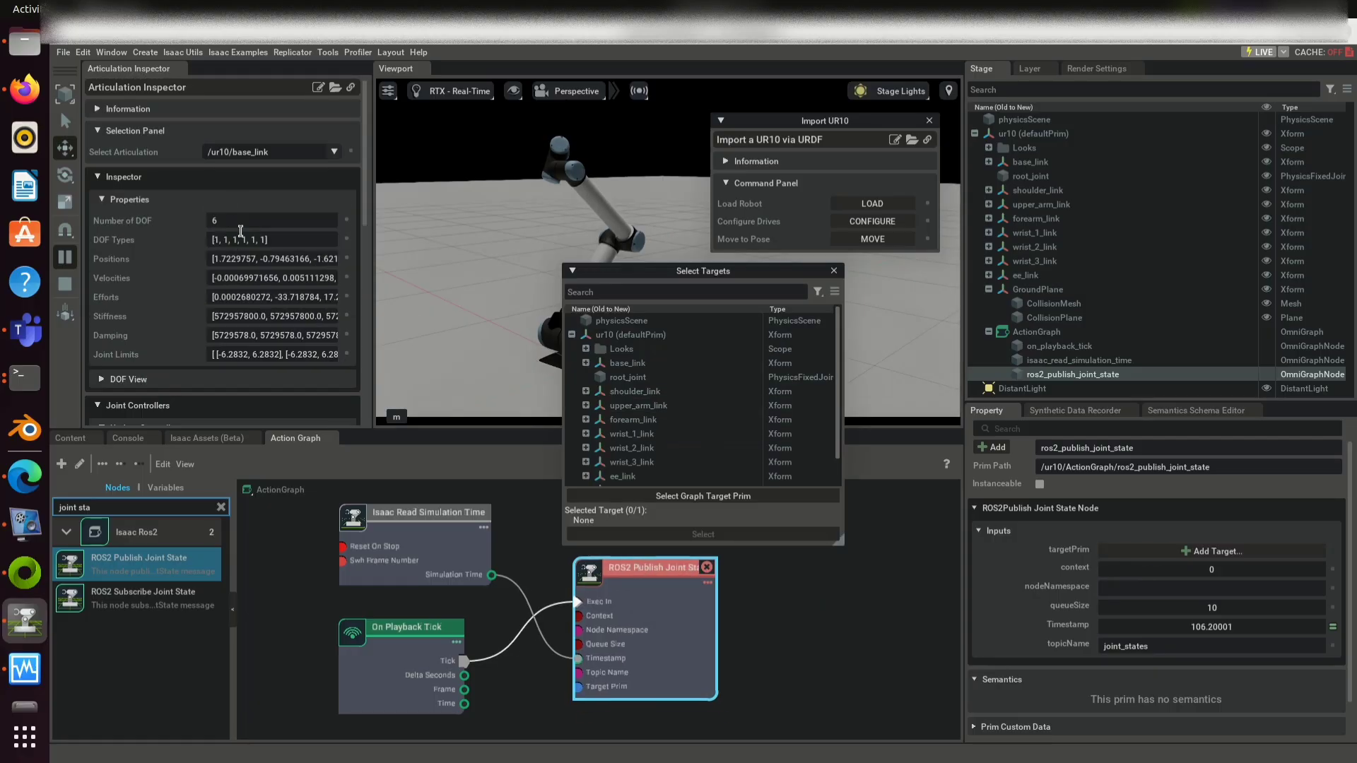
pyautogui.click(627, 363)
pyautogui.click(702, 535)
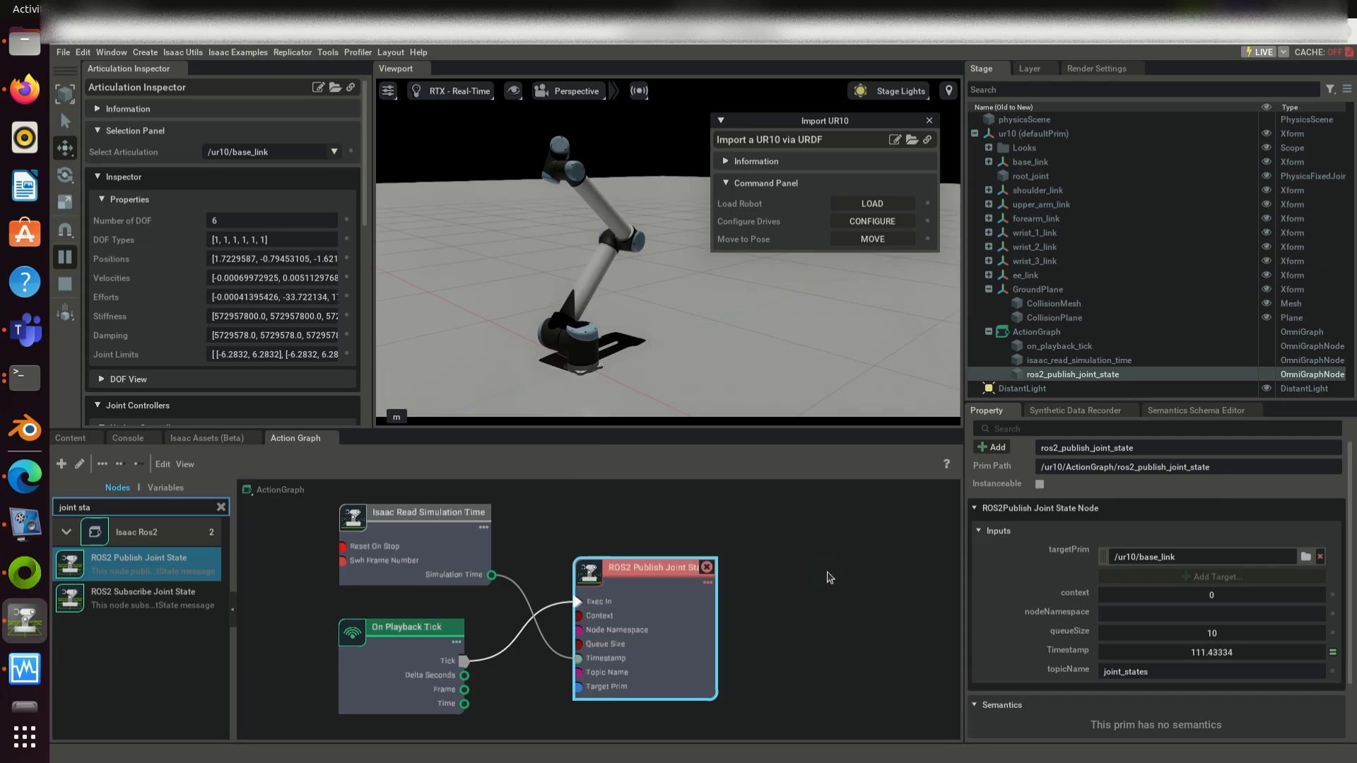
pyautogui.click(829, 577)
# Switch to the terminal, list the ROS 2 topics and echo /joint_states to read the published joint positions
pyautogui.click(24, 377)
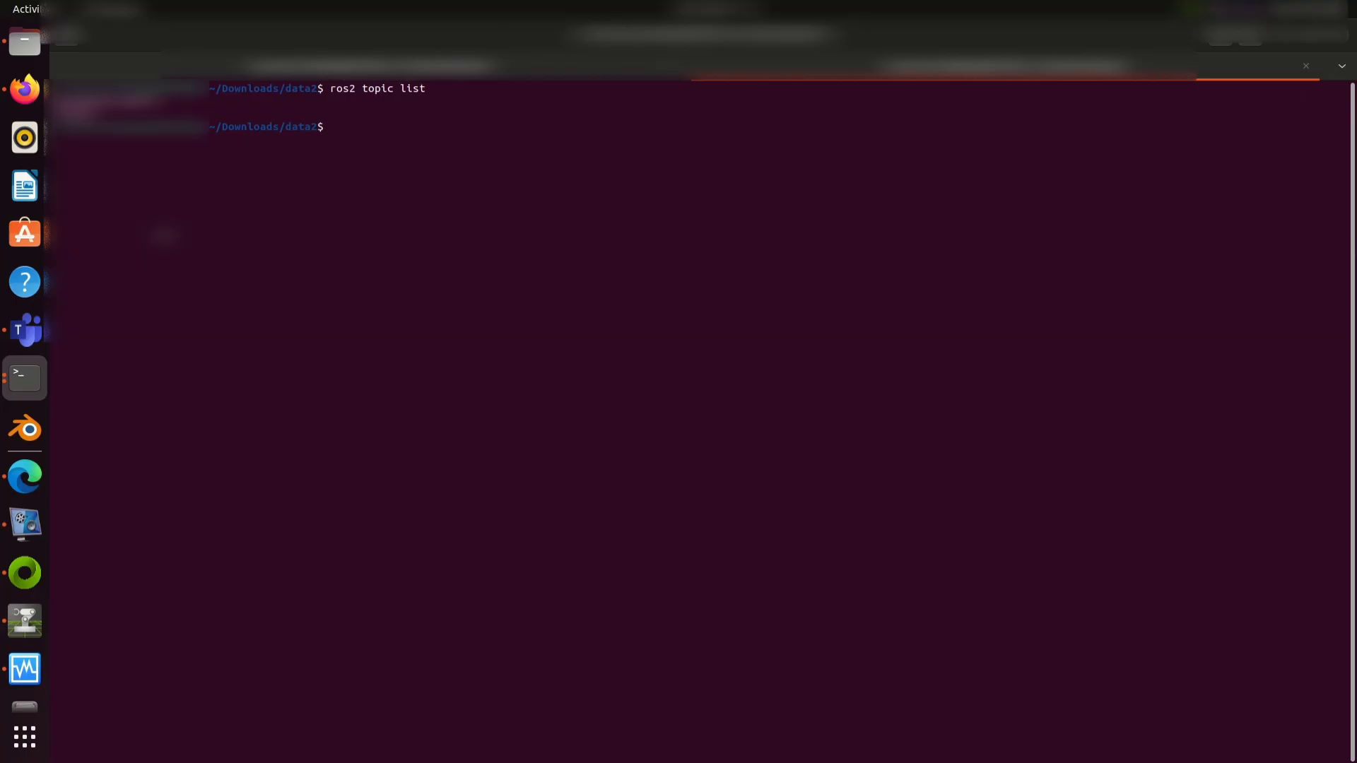
pyautogui.press('Return')
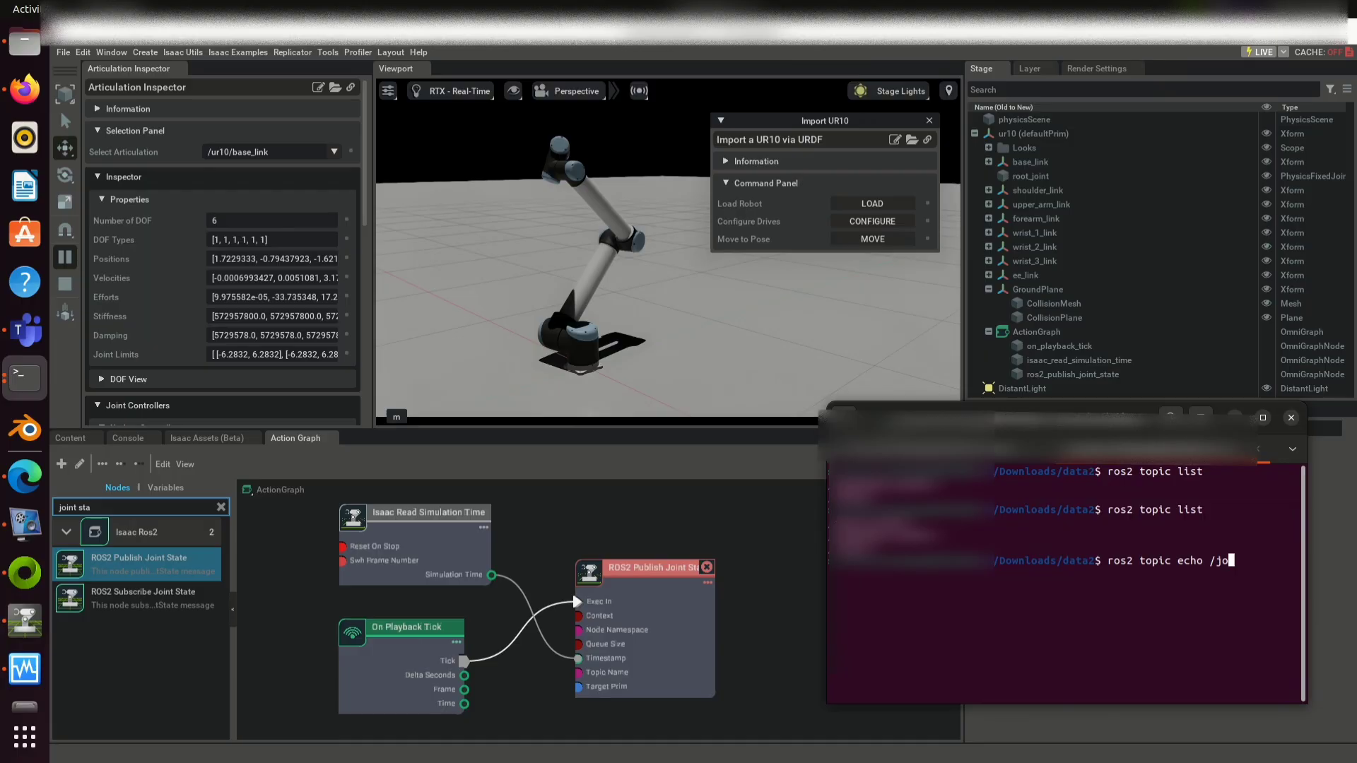
pyautogui.press('Tab')
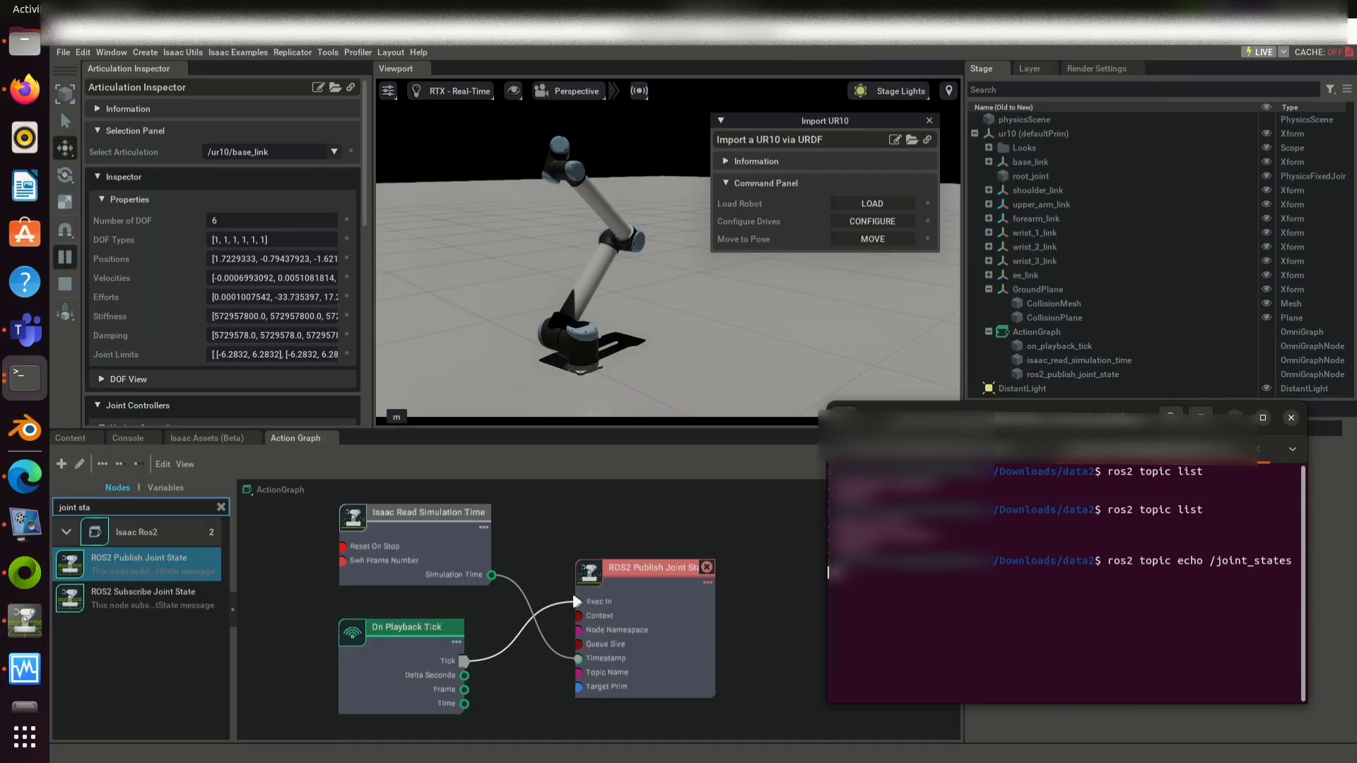
pyautogui.scroll(5, 952, 603)
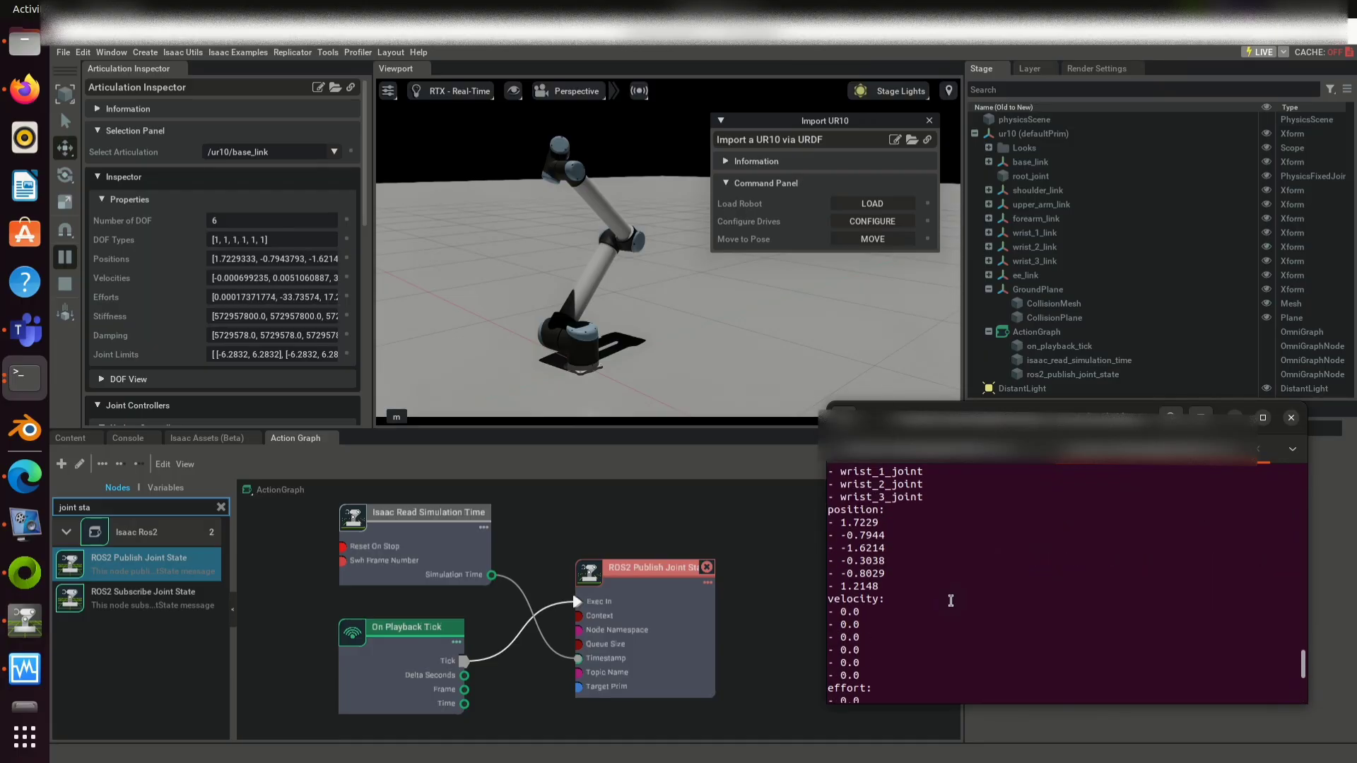
# Finish reading the echoed joint states, return to Isaac Sim and add a ROS2 Subscribe Joint State node to the action graph
pyautogui.scroll(-5, 952, 602)
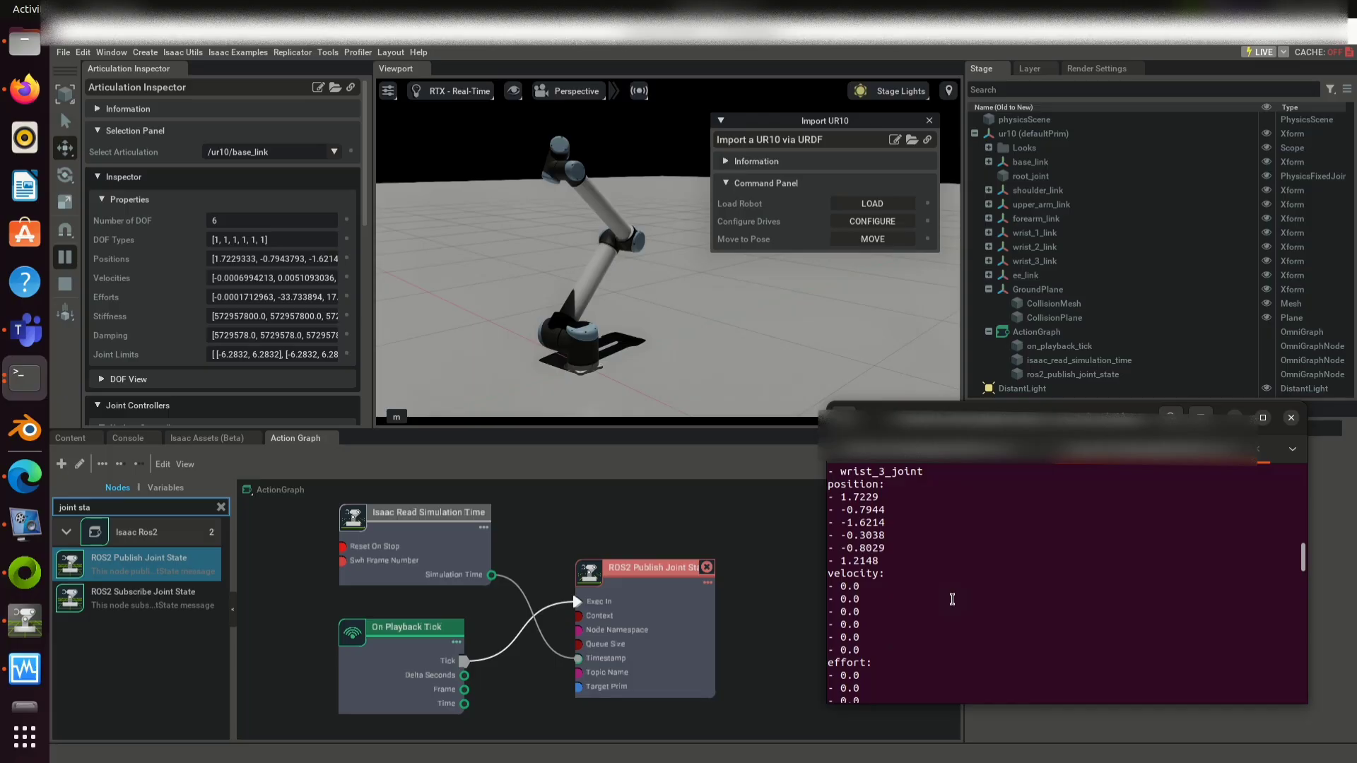
pyautogui.click(760, 536)
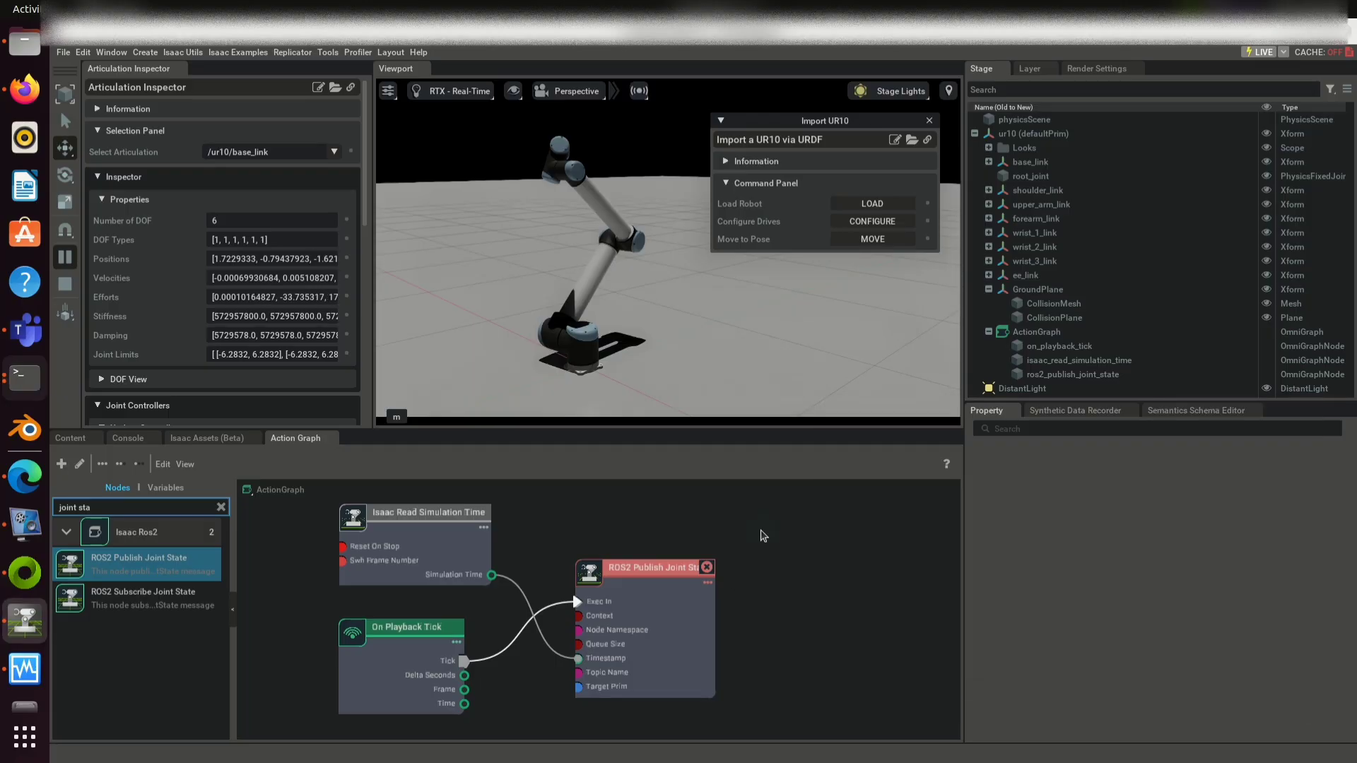
pyautogui.click(650, 574)
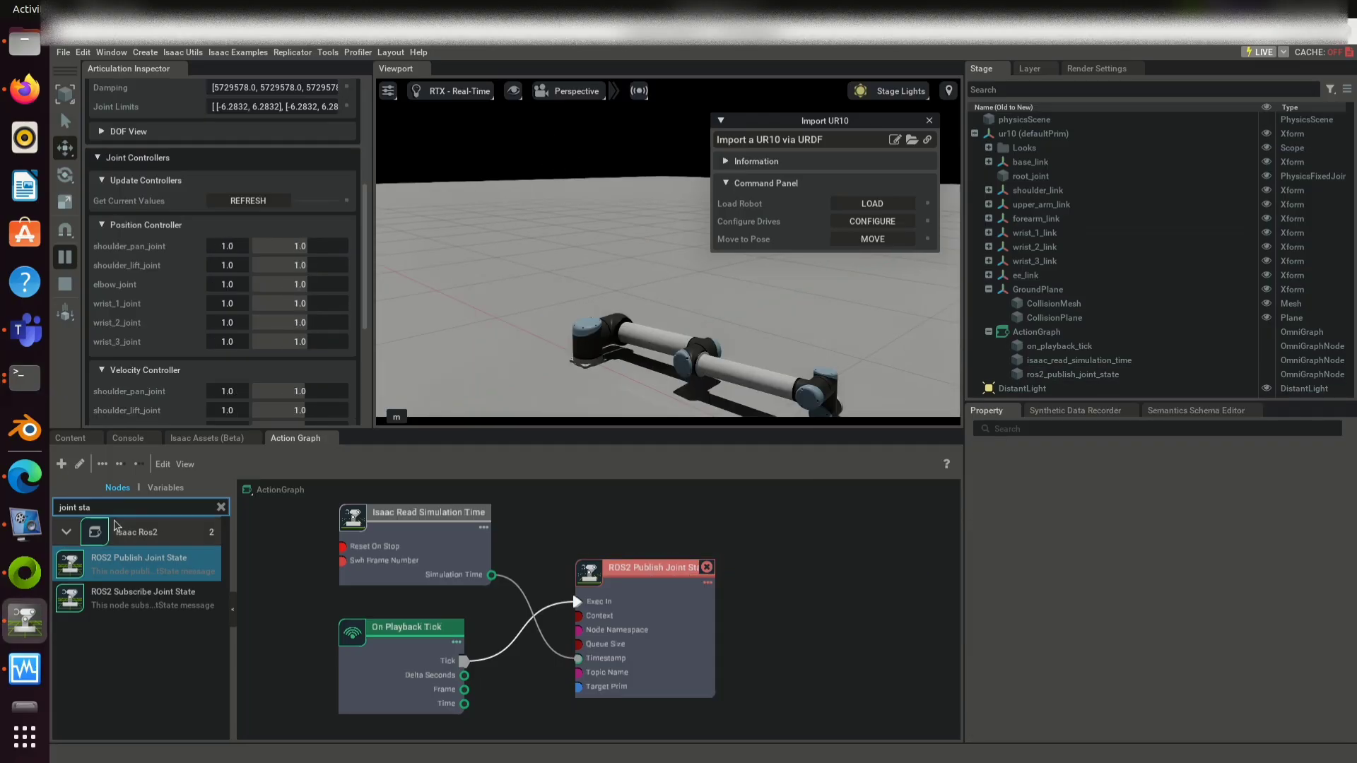
pyautogui.moveTo(116, 595); pyautogui.dragTo(823, 569)
pyautogui.scroll(-2, 774, 550)
pyautogui.moveTo(773, 551); pyautogui.dragTo(684, 536, button='middle')
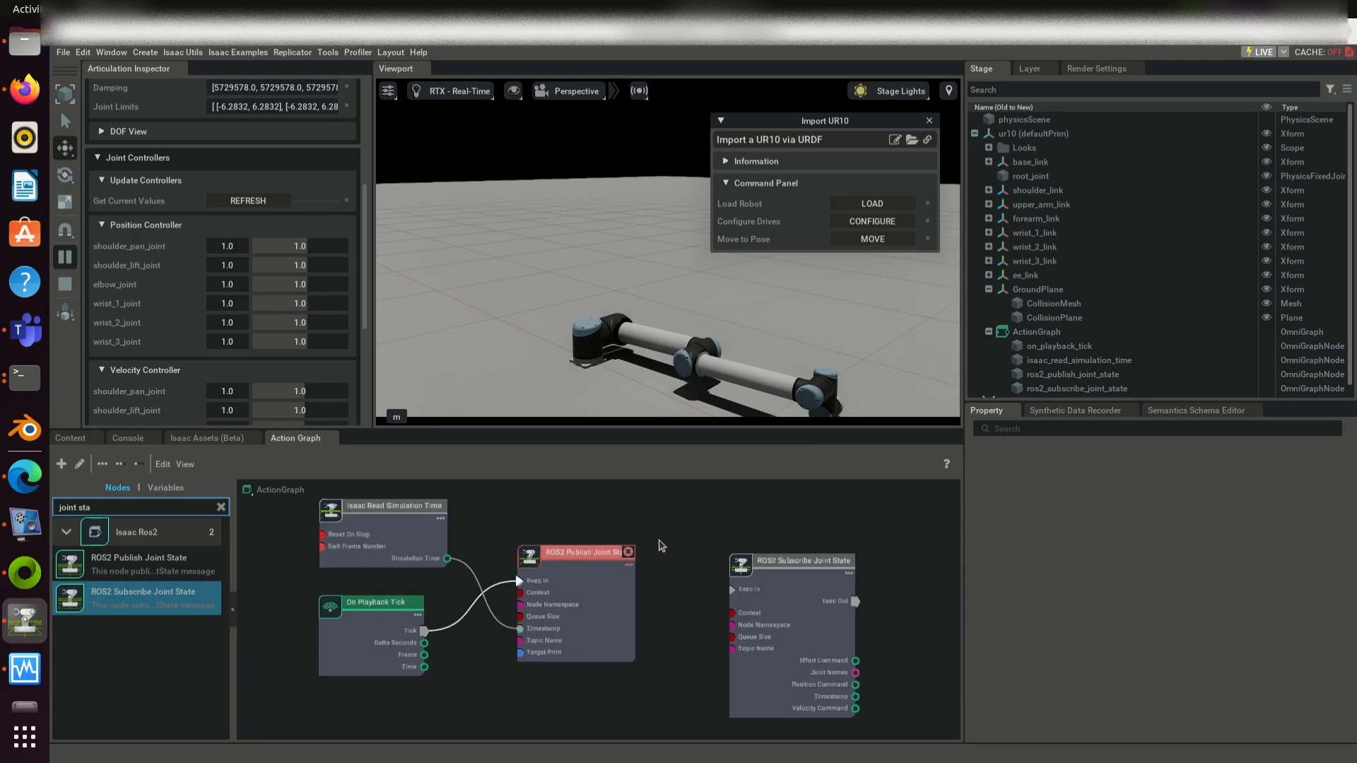
# Connect On Playback Tick's Tick output to the ROS2 Subscribe Joint State node's Exec In and select the subscriber node
pyautogui.moveTo(422, 631); pyautogui.dragTo(732, 590)
pyautogui.scroll(2, 703, 626)
pyautogui.moveTo(703, 627); pyautogui.dragTo(571, 596, button='middle')
pyautogui.moveTo(889, 604); pyautogui.dragTo(721, 610, button='middle')
pyautogui.click(671, 609)
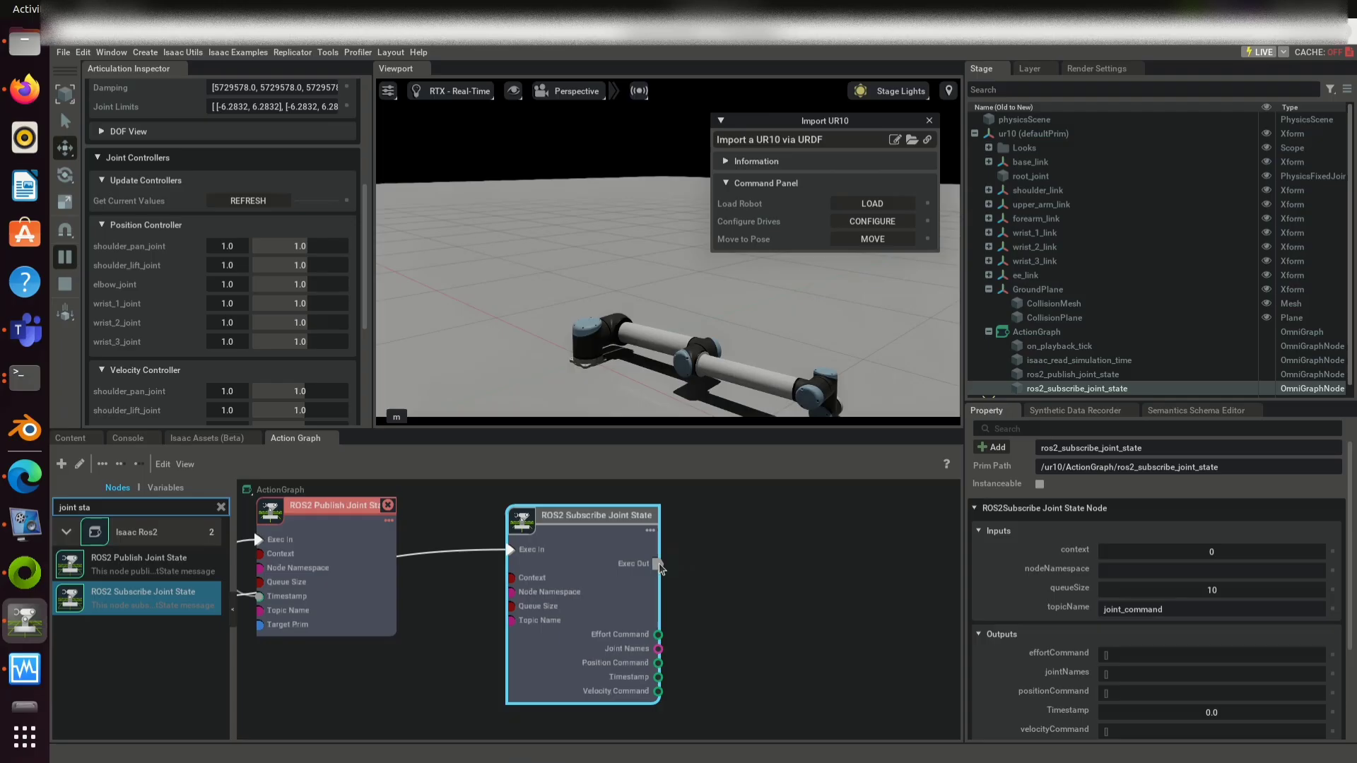
# Add an Articulation Controller node to the graph and set its targetPrim to /ur10/base_link
pyautogui.moveTo(113, 509); pyautogui.dragTo(2, 513)
pyautogui.write('articul')
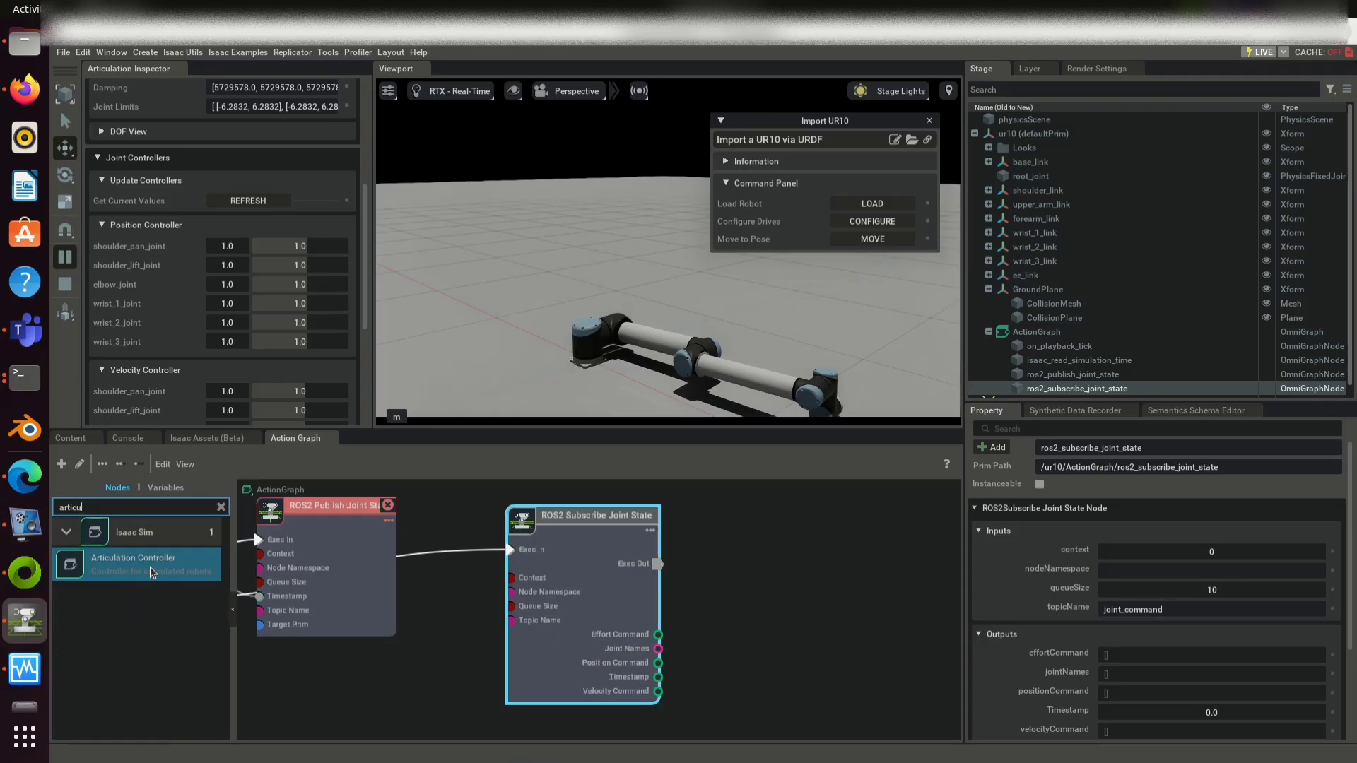
pyautogui.moveTo(135, 562); pyautogui.dragTo(831, 536)
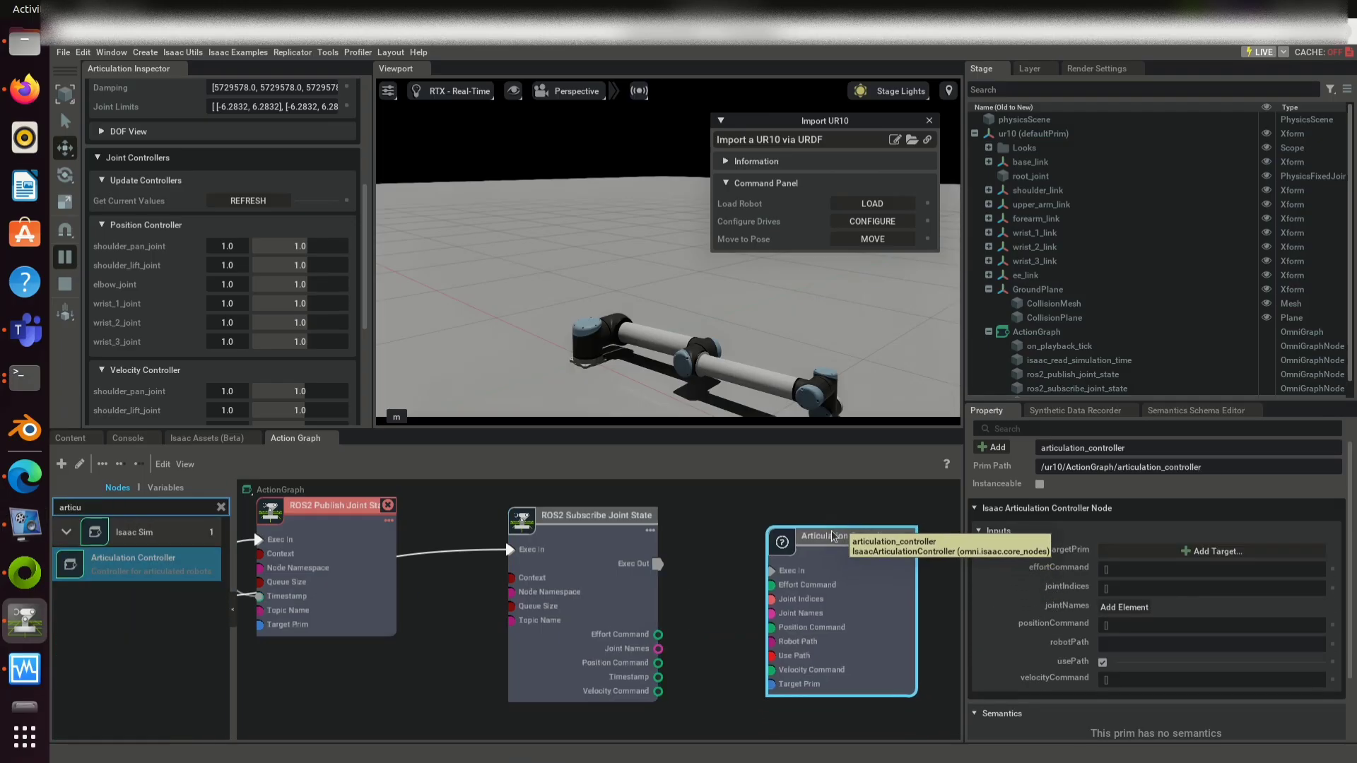
pyautogui.click(1210, 551)
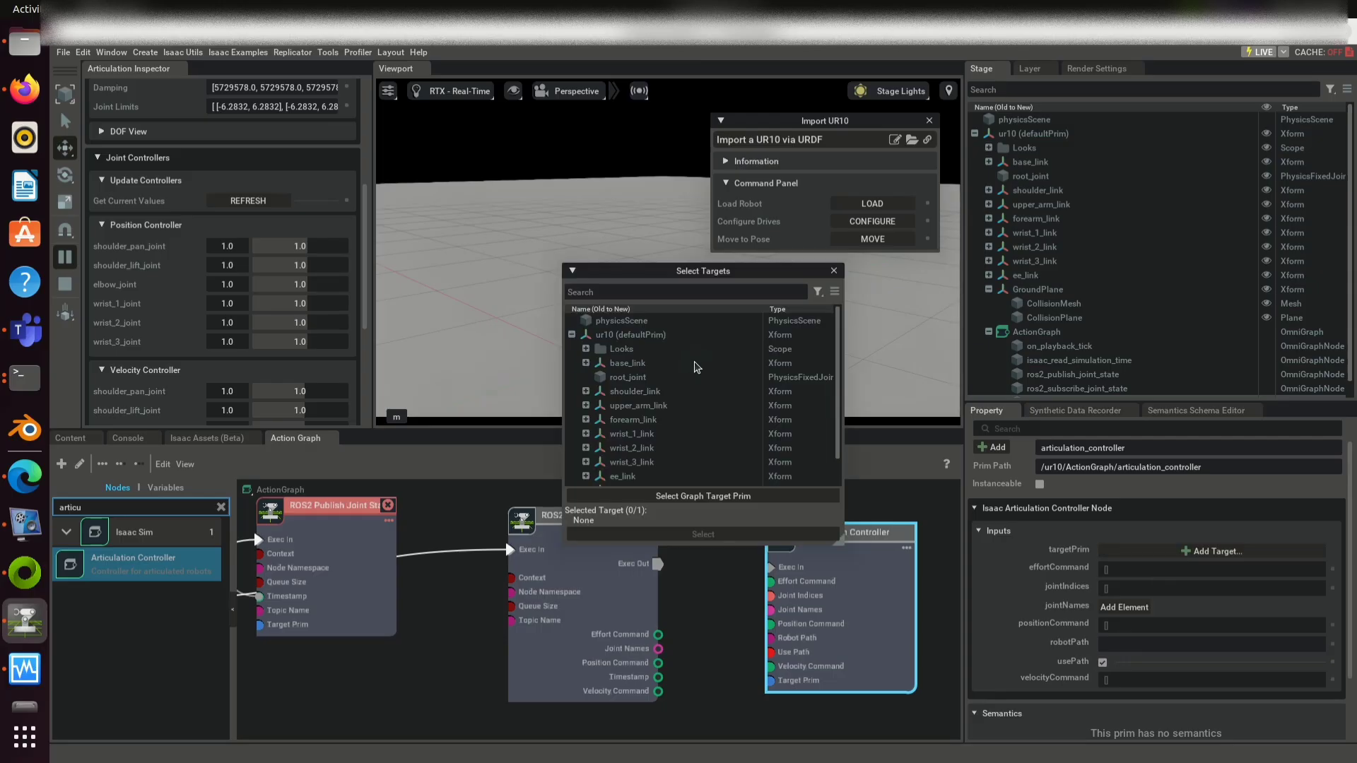
pyautogui.click(636, 364)
pyautogui.click(702, 539)
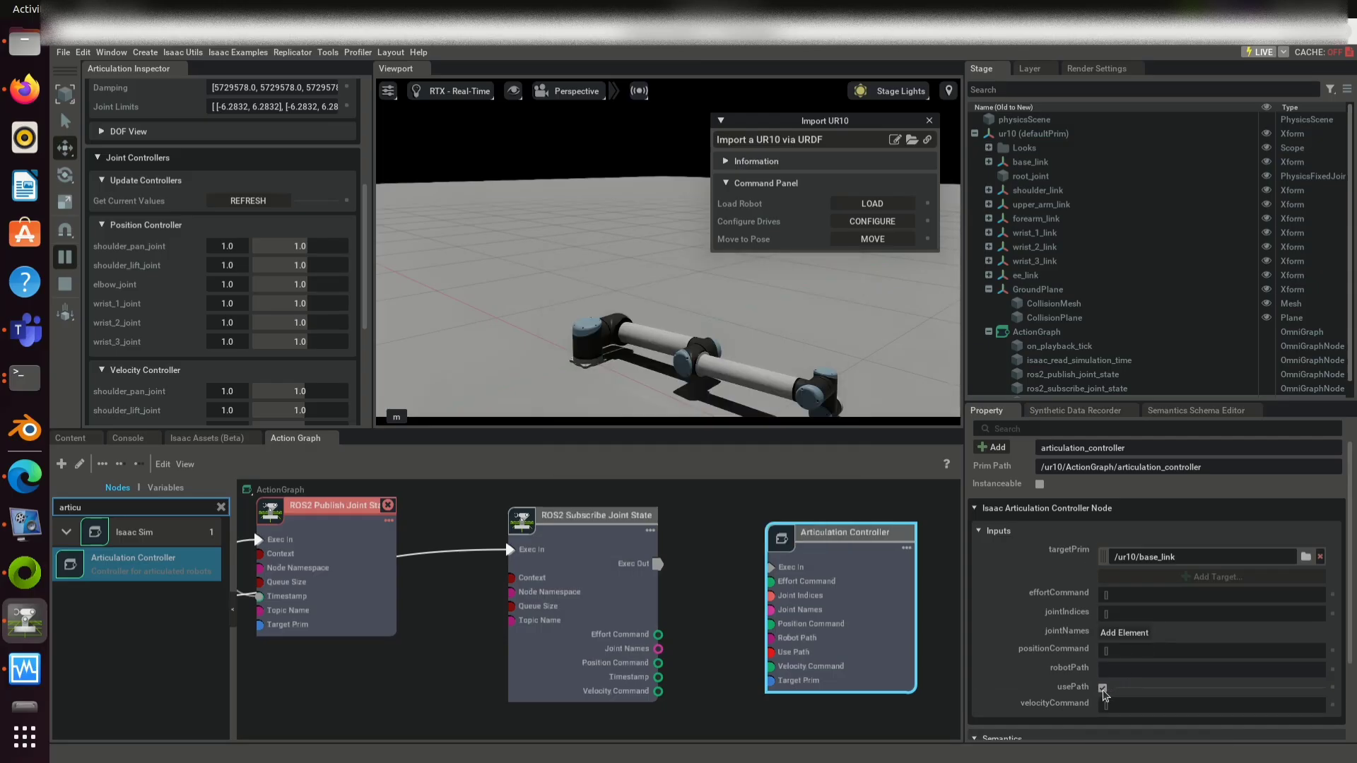
# Connect the subscriber's Exec Out, Effort Command, Joint Names, Position Command and Velocity Command outputs to the matching Articulation Controller inputs
pyautogui.moveTo(657, 563); pyautogui.dragTo(769, 567)
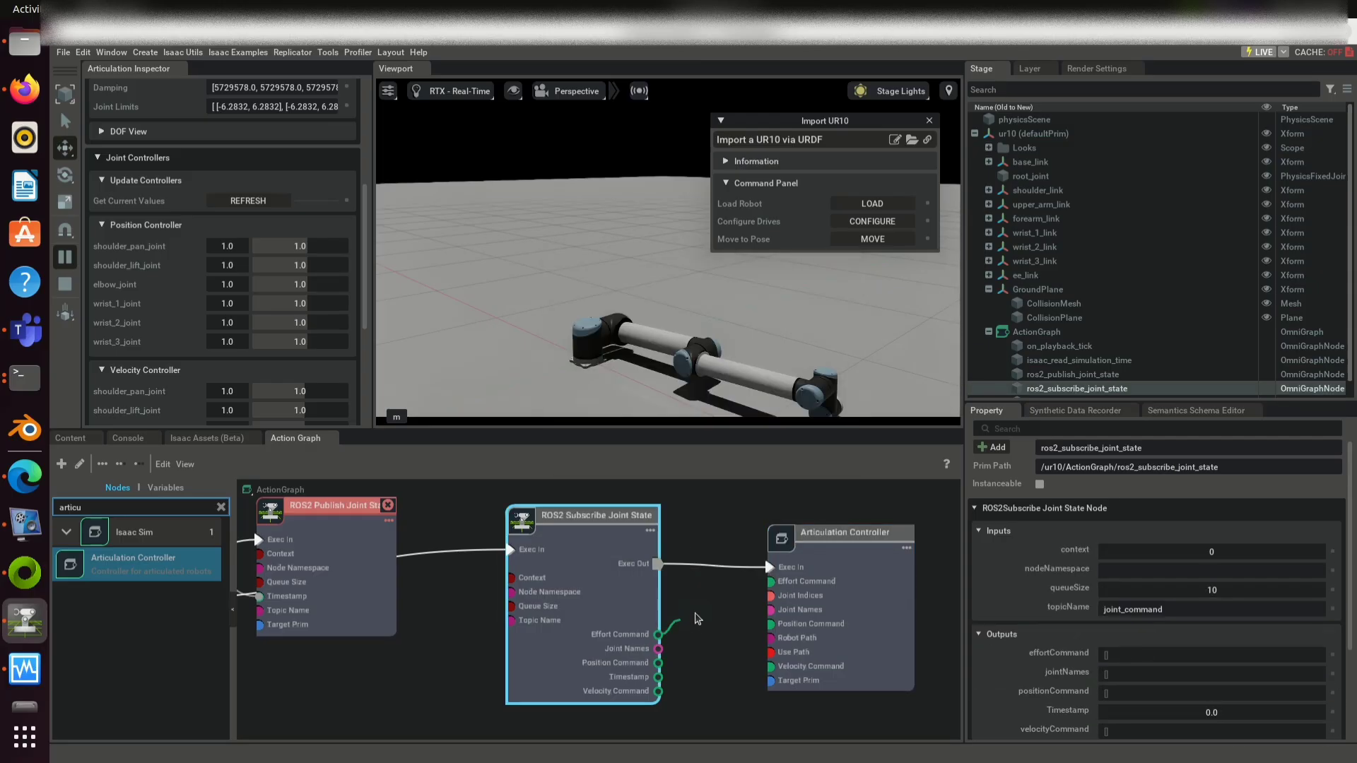
pyautogui.moveTo(658, 634); pyautogui.dragTo(770, 610)
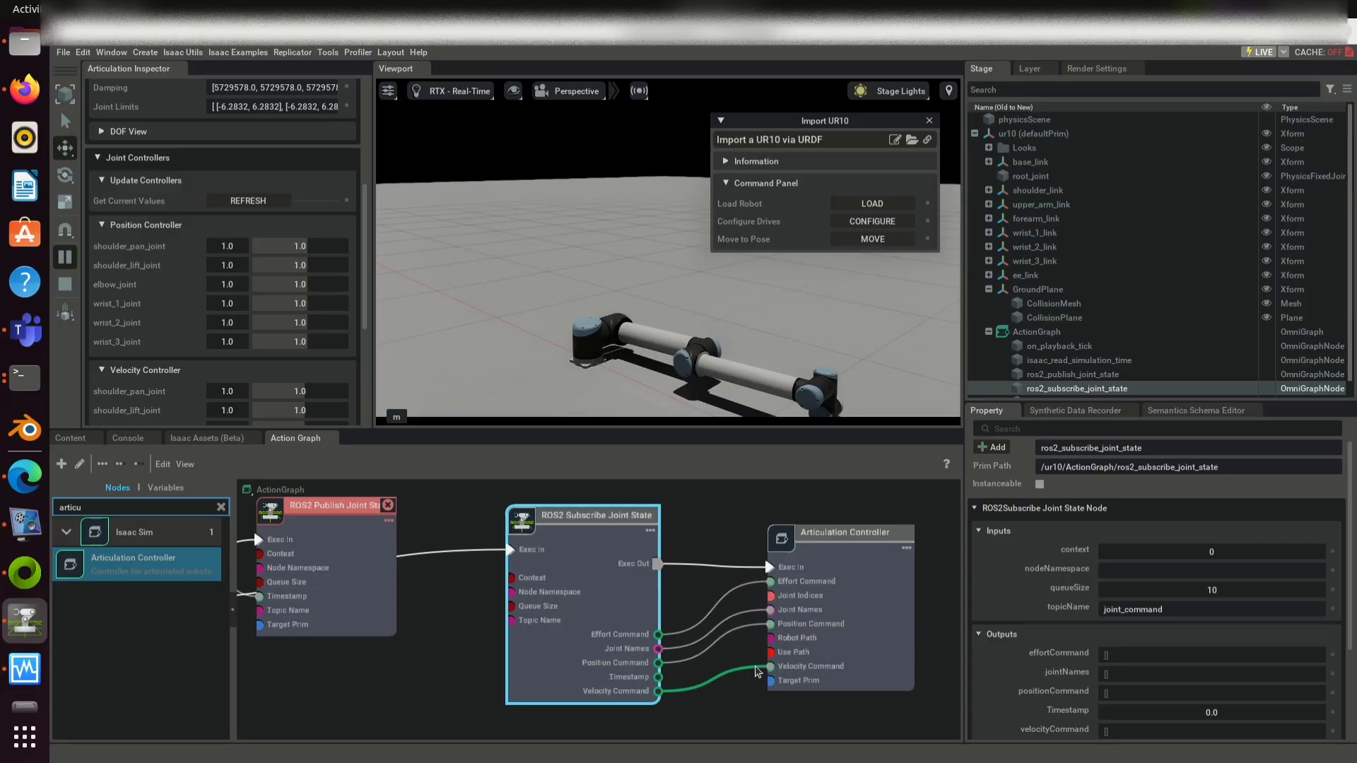
pyautogui.moveTo(756, 671); pyautogui.dragTo(769, 666)
# Switch to the terminal, stop the running publisher and republish the /joint_command message with the shoulder pan position set to 2.1
pyautogui.hotkey('alt', 'Tab')
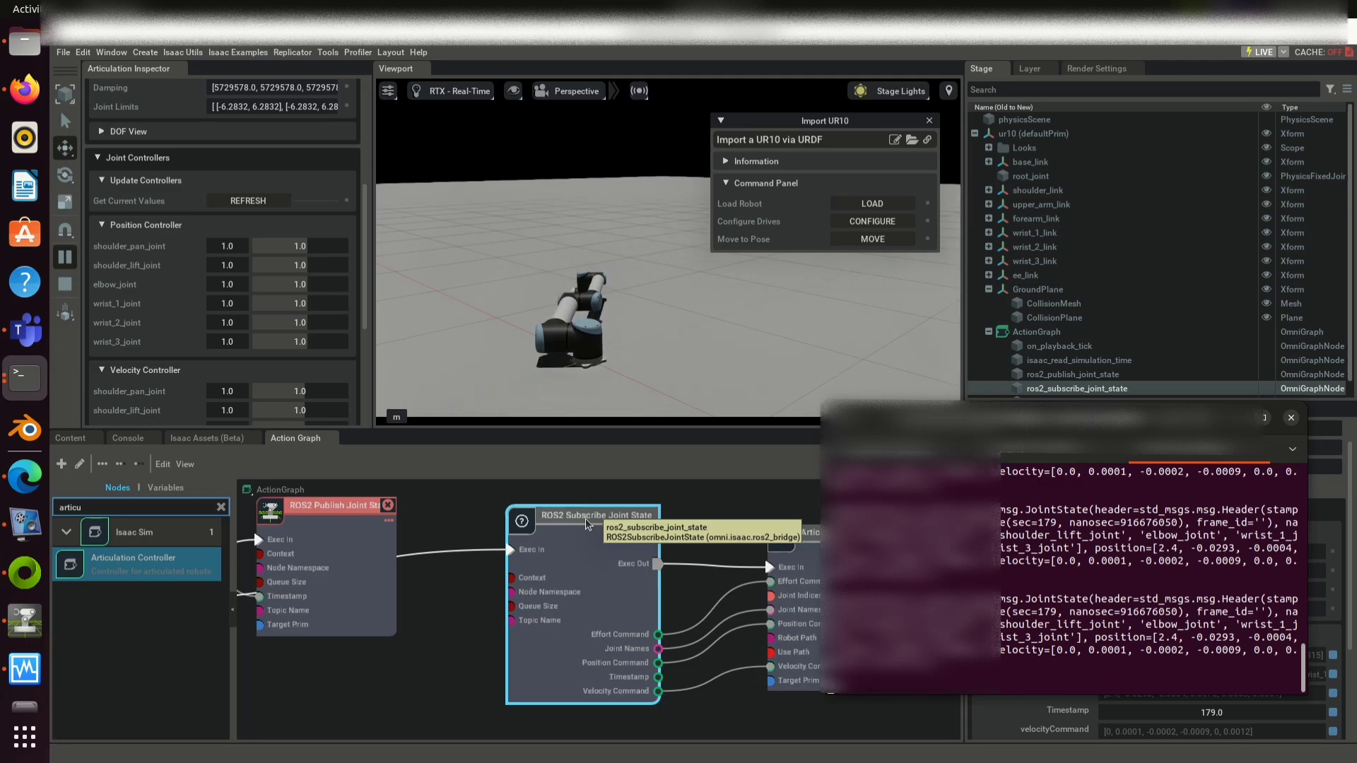
pyautogui.hotkey('ctrl', 'c')
pyautogui.press('Up')
pyautogui.press('Left')
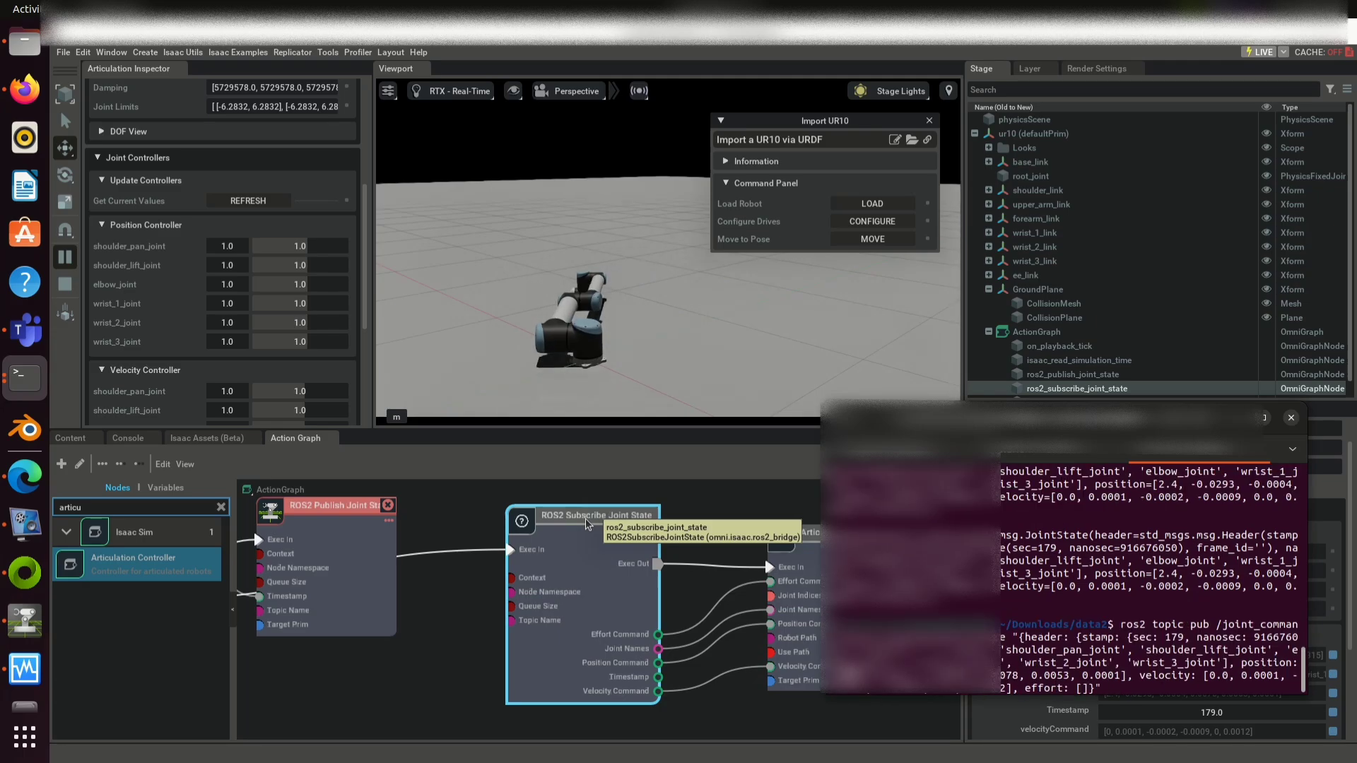
pyautogui.press('BackSpace')
pyautogui.press('BackSpace')
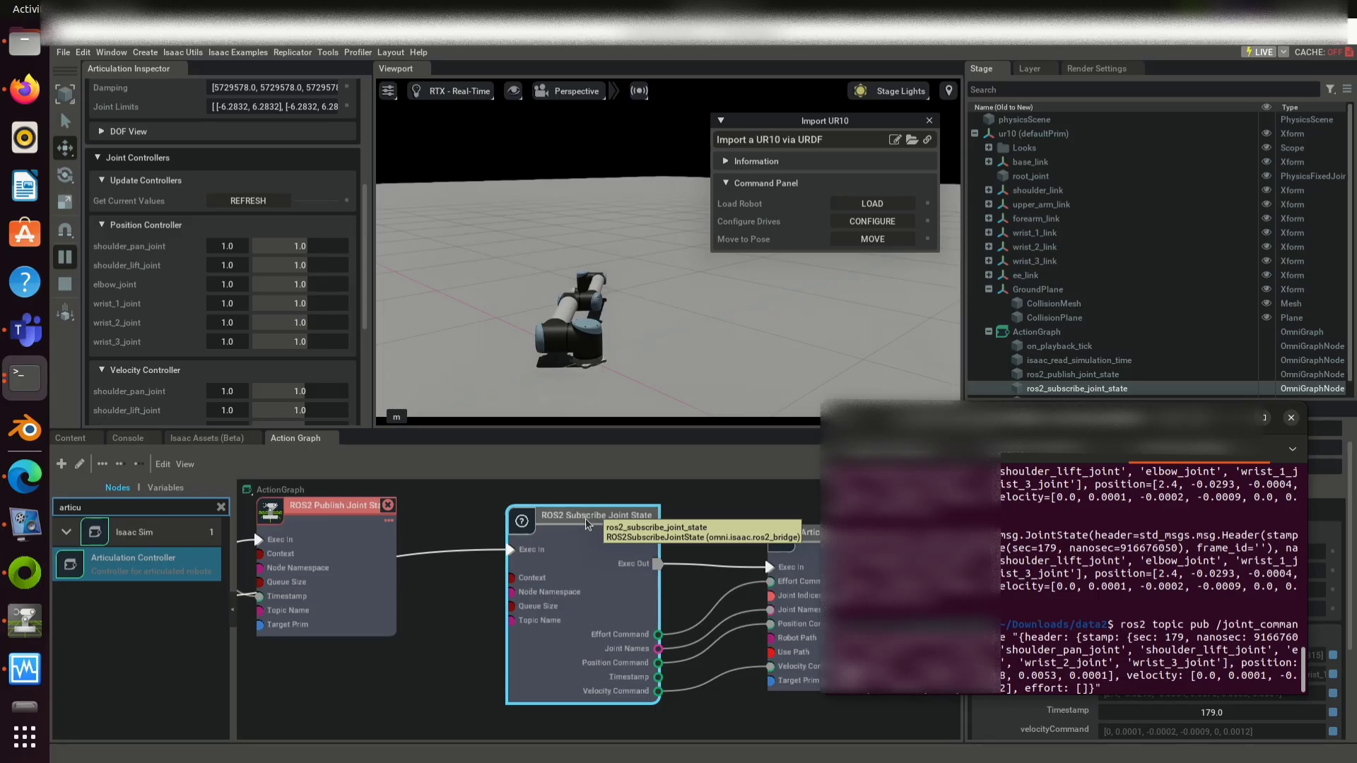
pyautogui.press('Return')
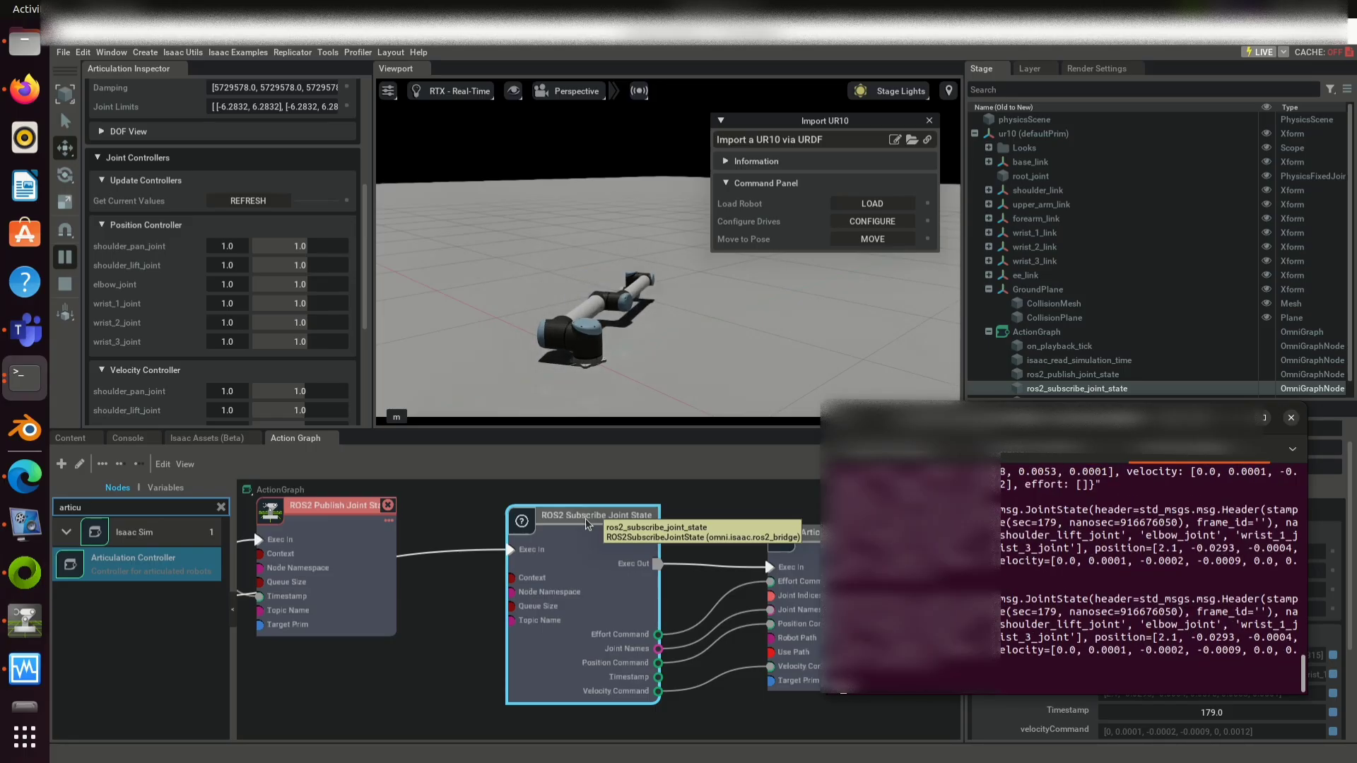
pyautogui.press('Up')
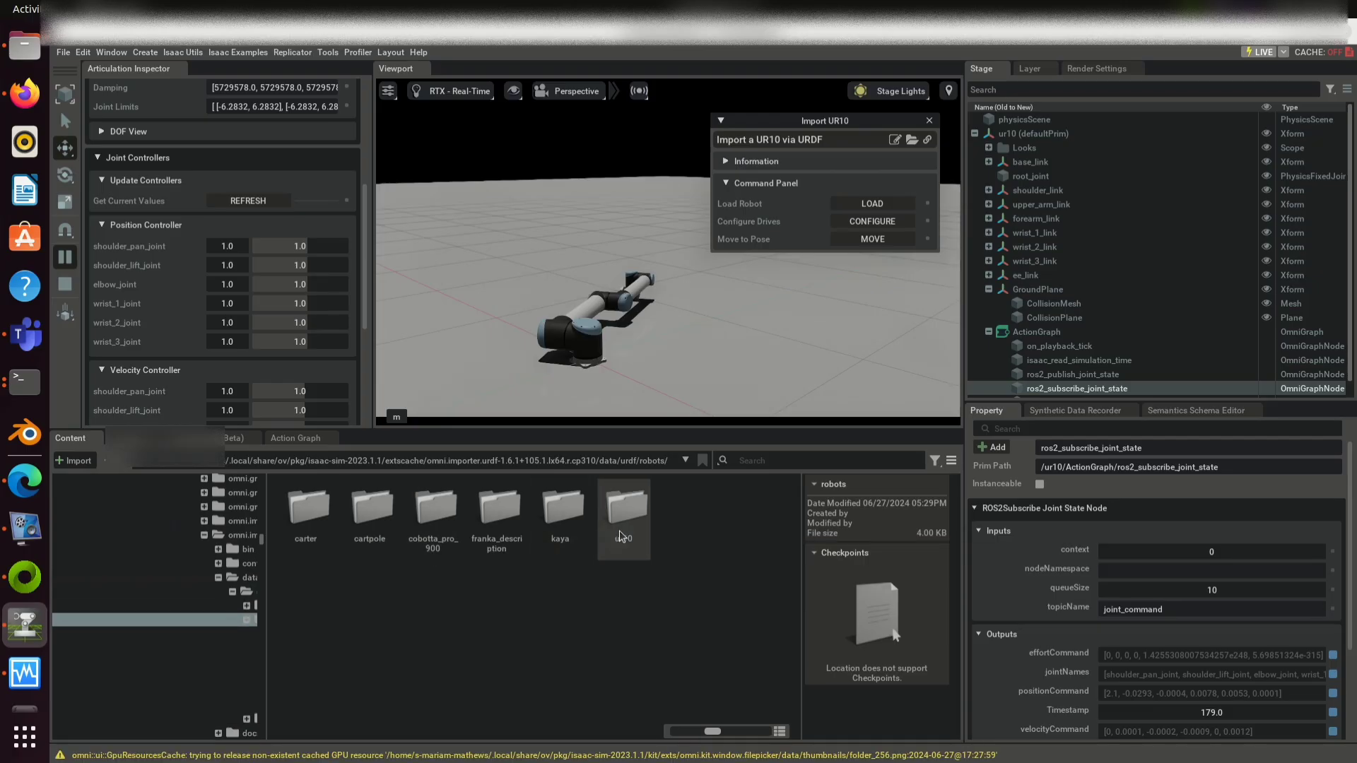
# Browse to the ur10/urdf folder of the URDF importer, show it in the file browser and open a terminal there
pyautogui.doubleClick(619, 533)
pyautogui.doubleClick(369, 516)
pyautogui.rightClick(377, 568)
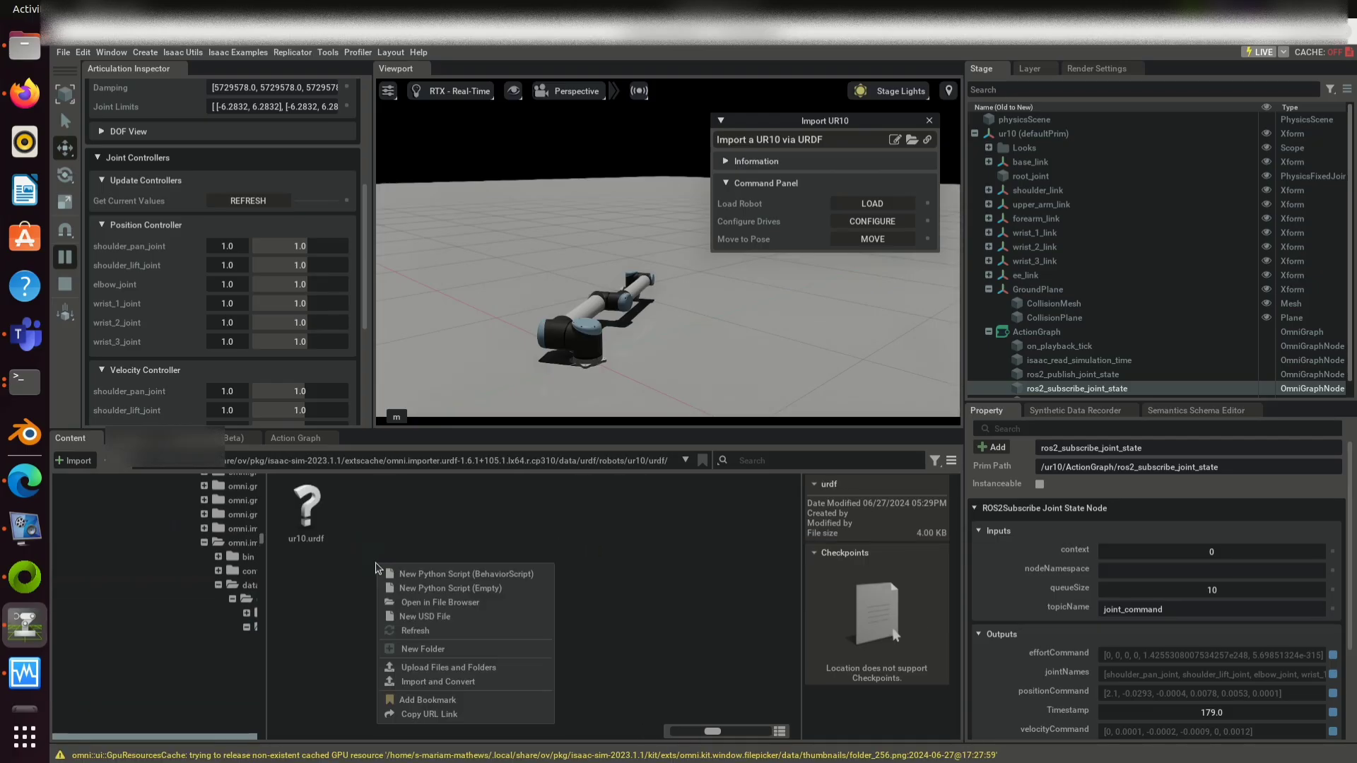
pyautogui.click(417, 604)
pyautogui.rightClick(367, 270)
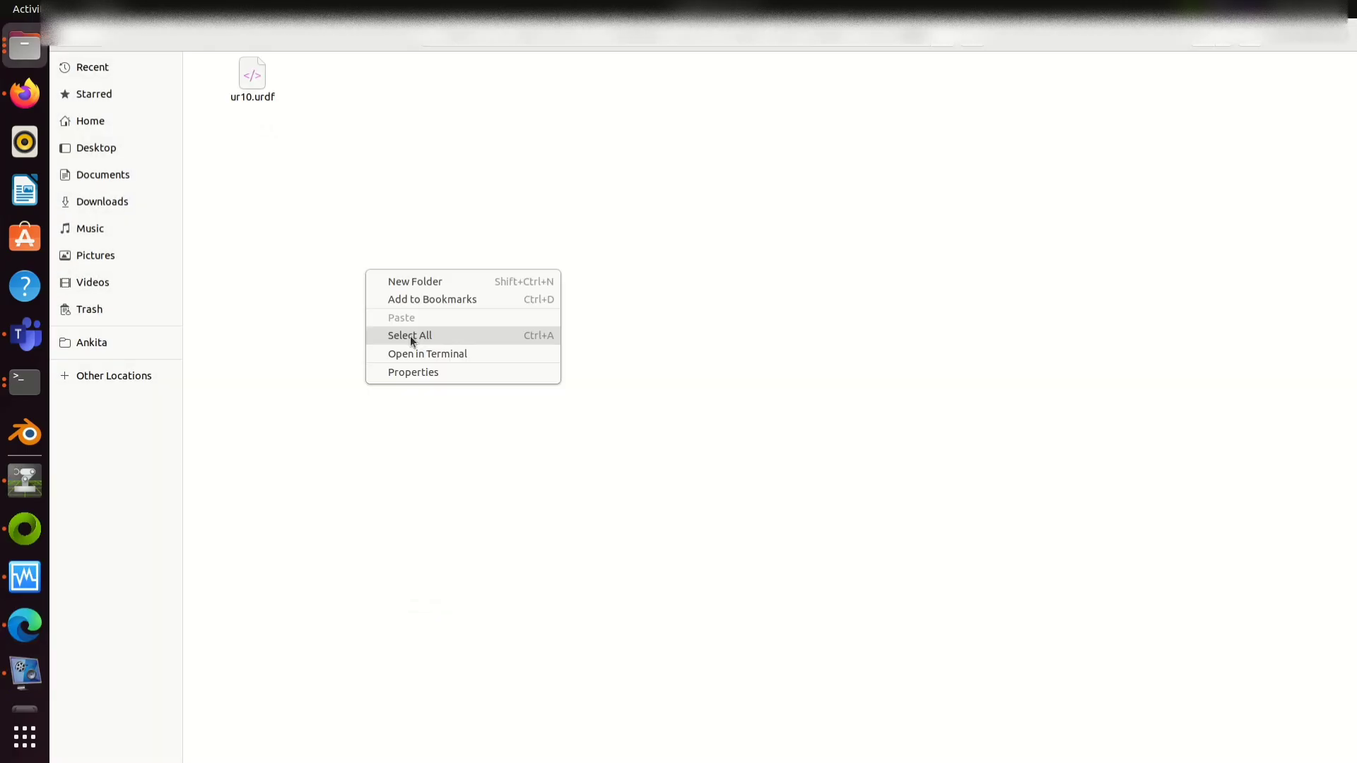
pyautogui.click(424, 352)
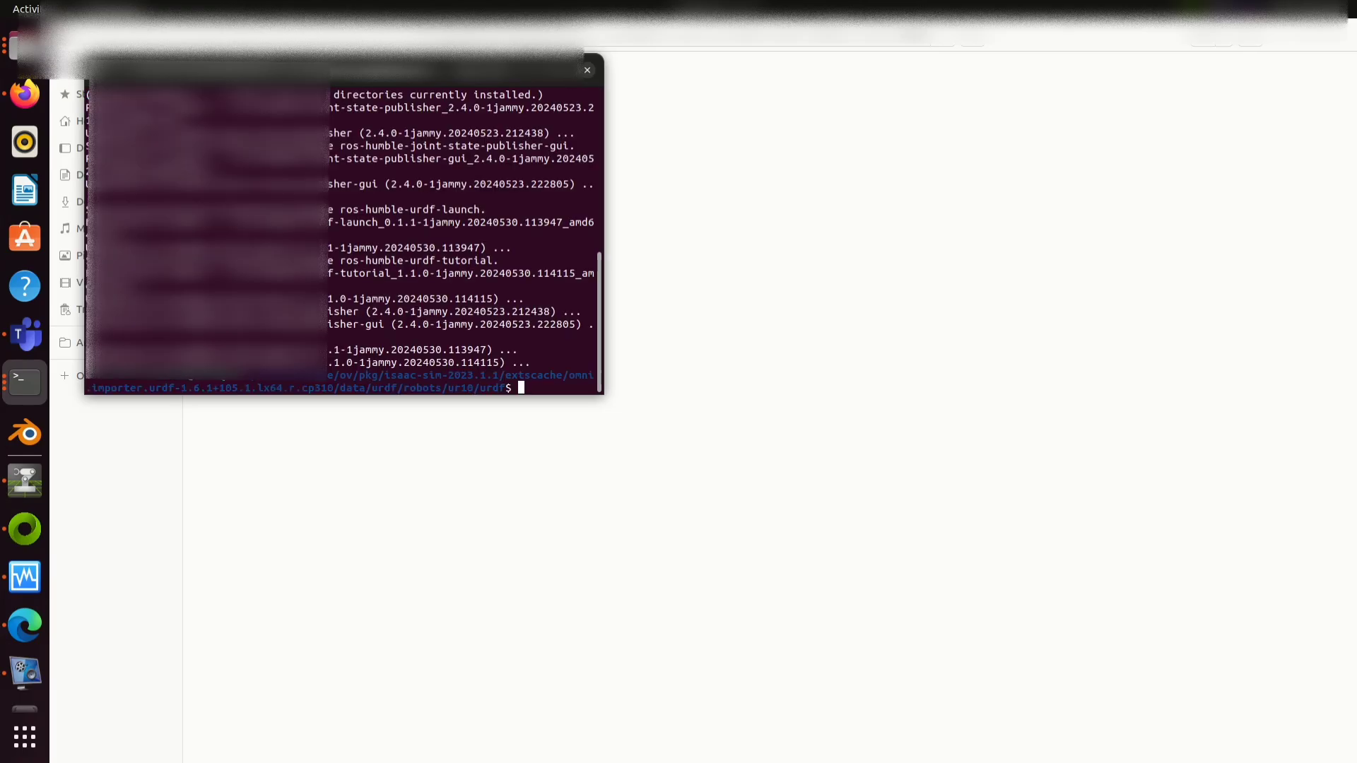
# Source the ROS 2 setup and launch urdf_tutorial display.launch.py with model:= set to the full path of ur10.urdf
pyautogui.press('Return')
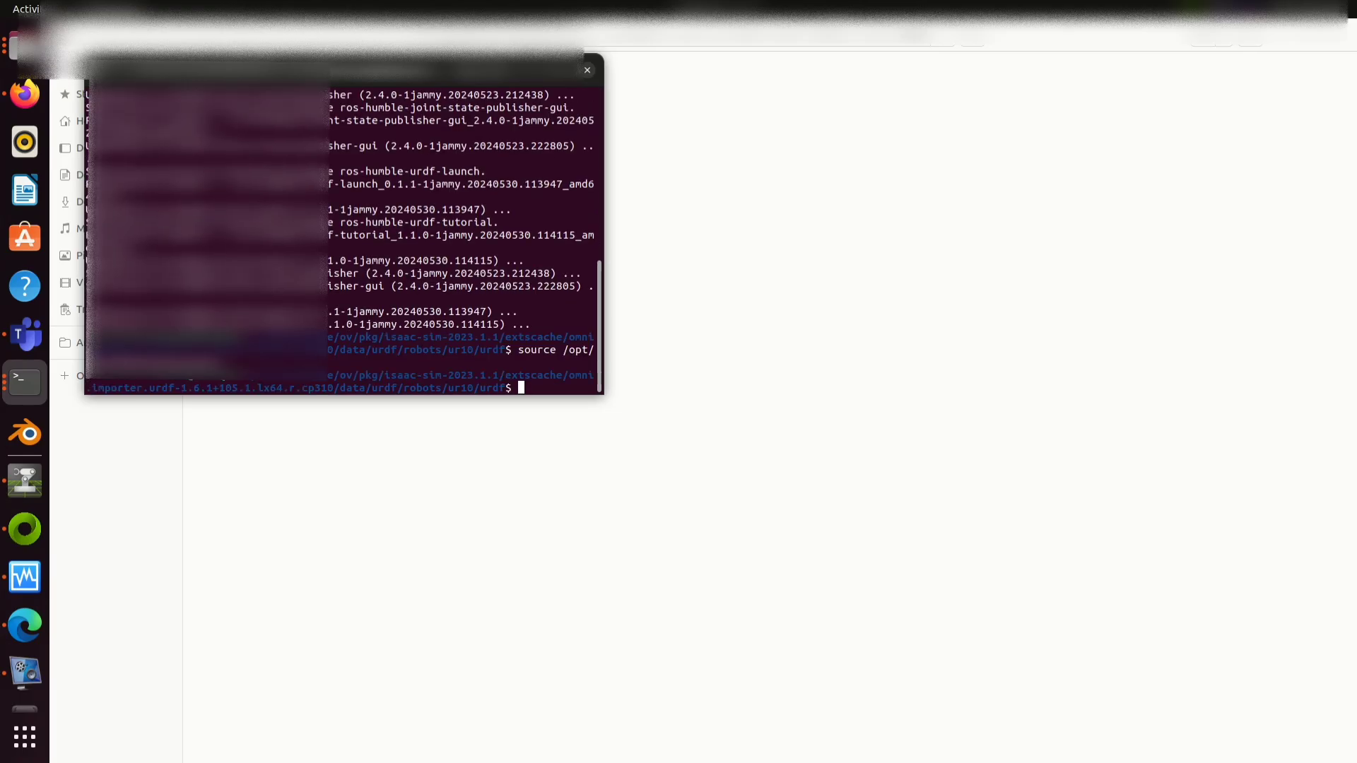
pyautogui.write('ros2 launch urd')
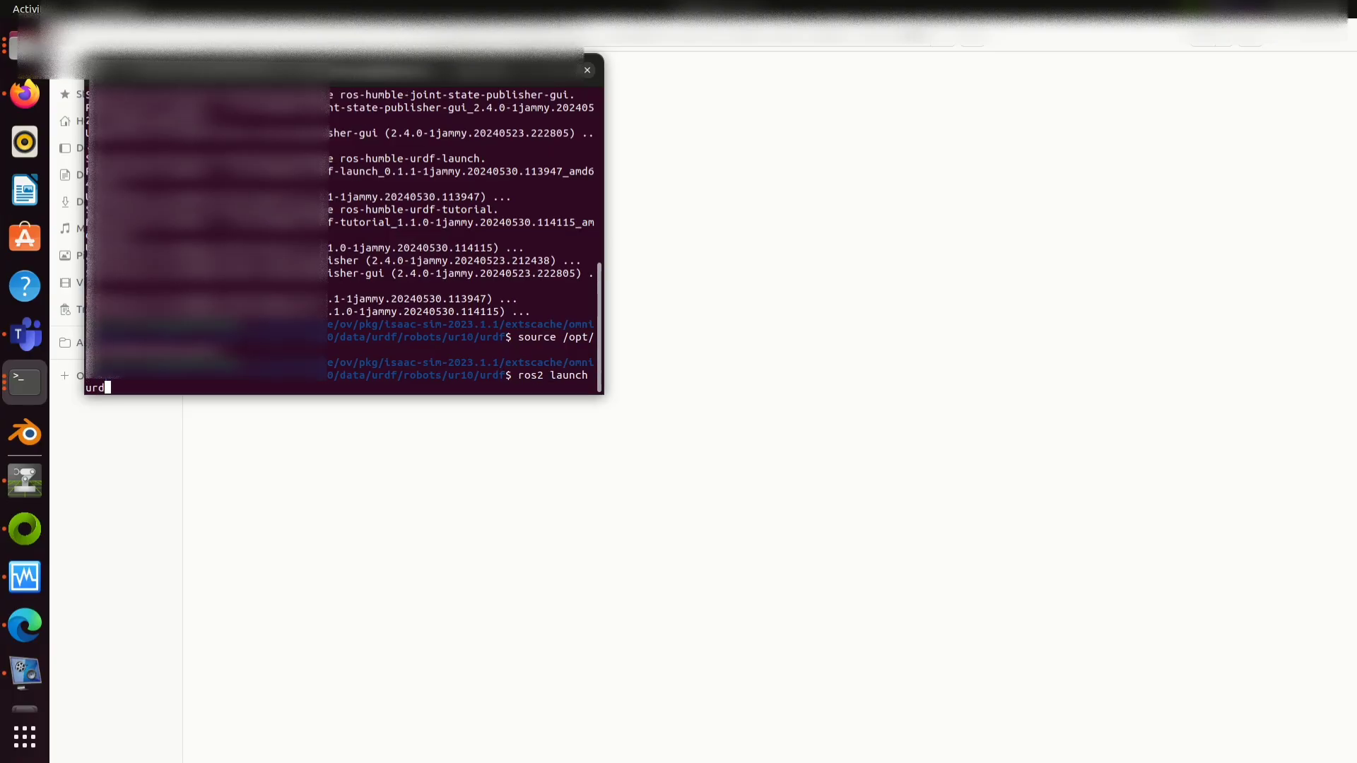
pyautogui.write('f_tu')
pyautogui.press('Tab')
pyautogui.write('dis')
pyautogui.press('Tab')
pyautogui.write('mod')
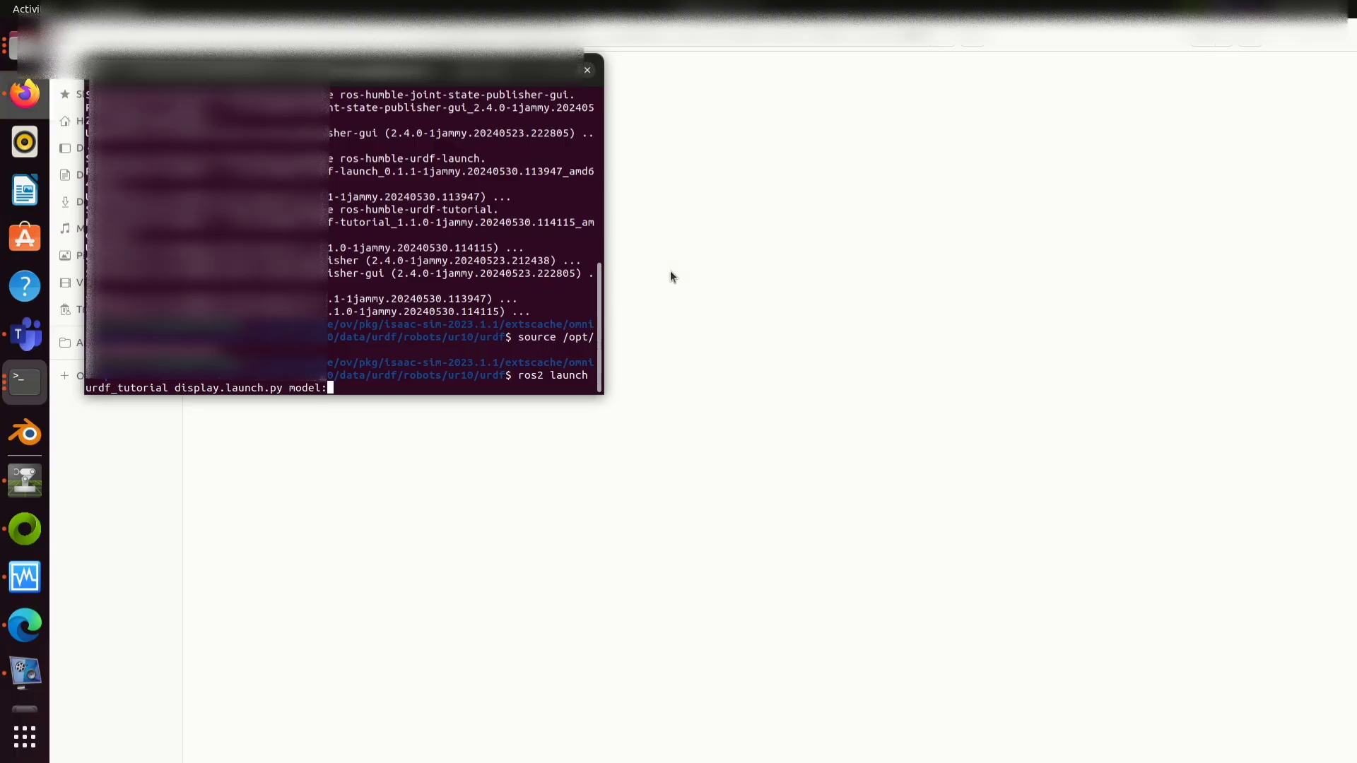
pyautogui.rightClick(483, 265)
pyautogui.click(518, 328)
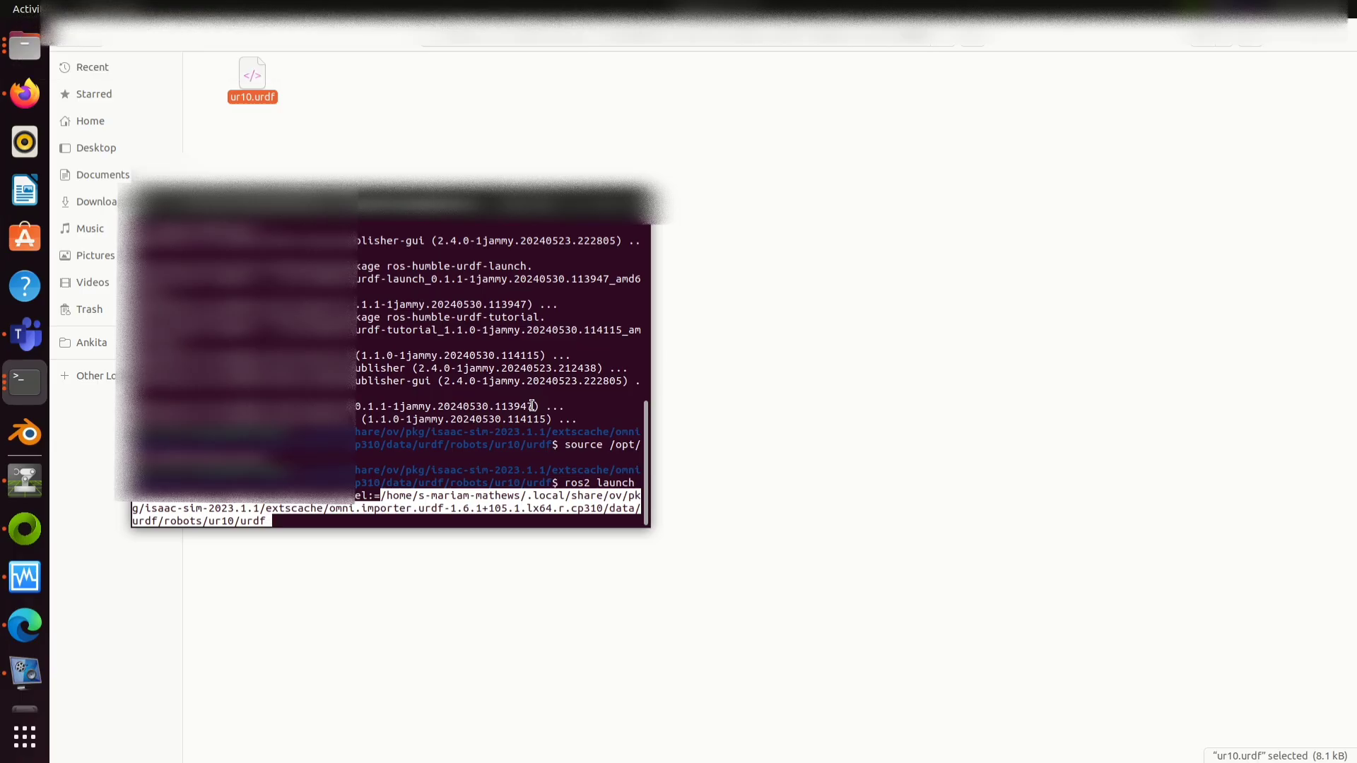
pyautogui.write('/ur10.urdf')
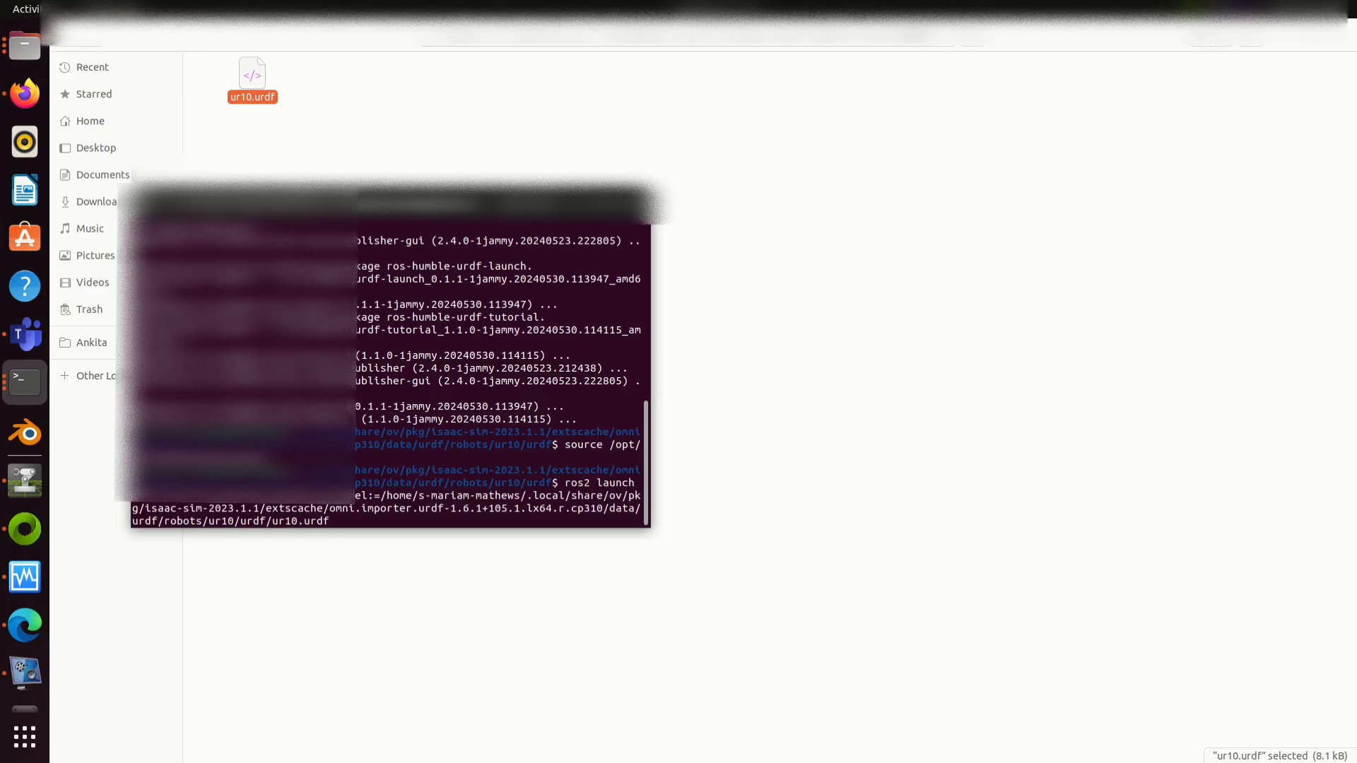
pyautogui.press('Return')
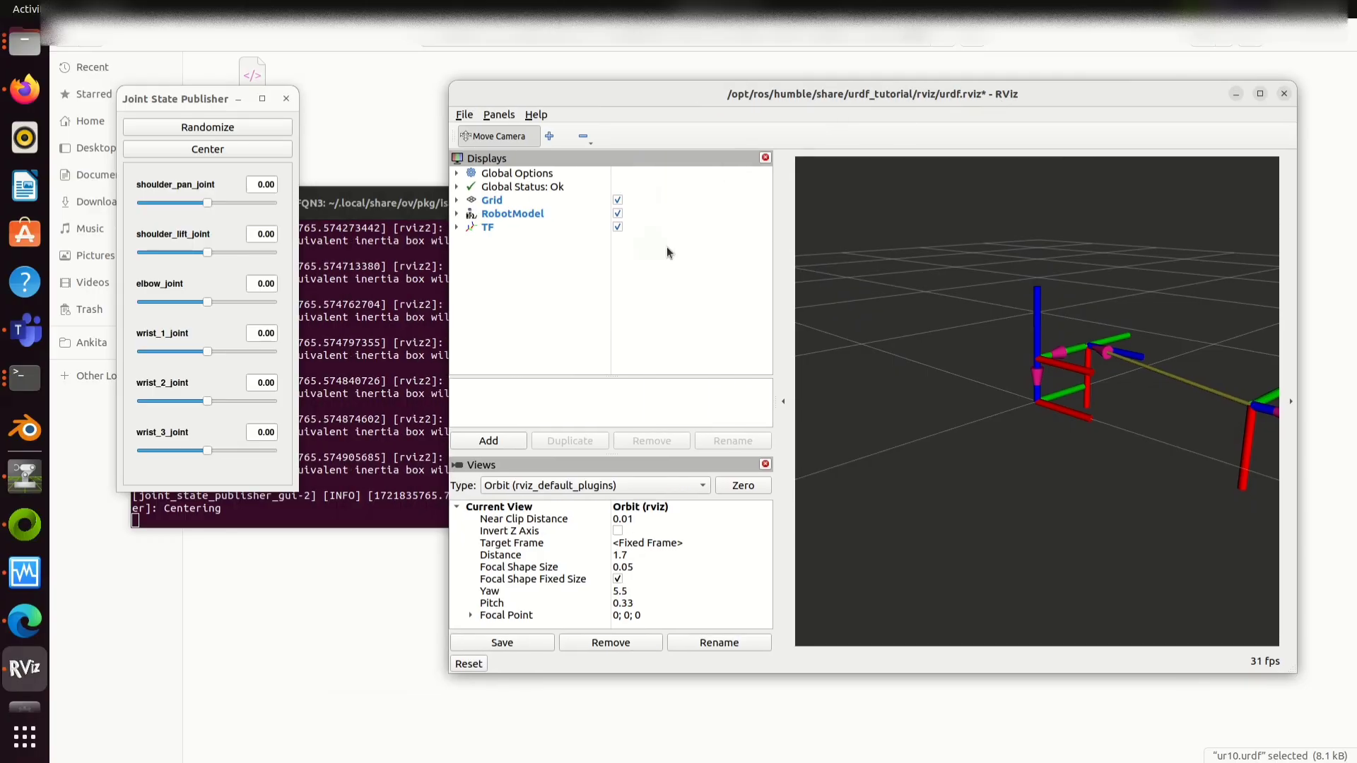
# Set shoulder_pan_joint to about -0.985 and shoulder_lift_joint to about -1.053 in the Joint State Publisher
pyautogui.scroll(-8, 1091, 320)
pyautogui.moveTo(1096, 357); pyautogui.dragTo(954, 346, button='middle')
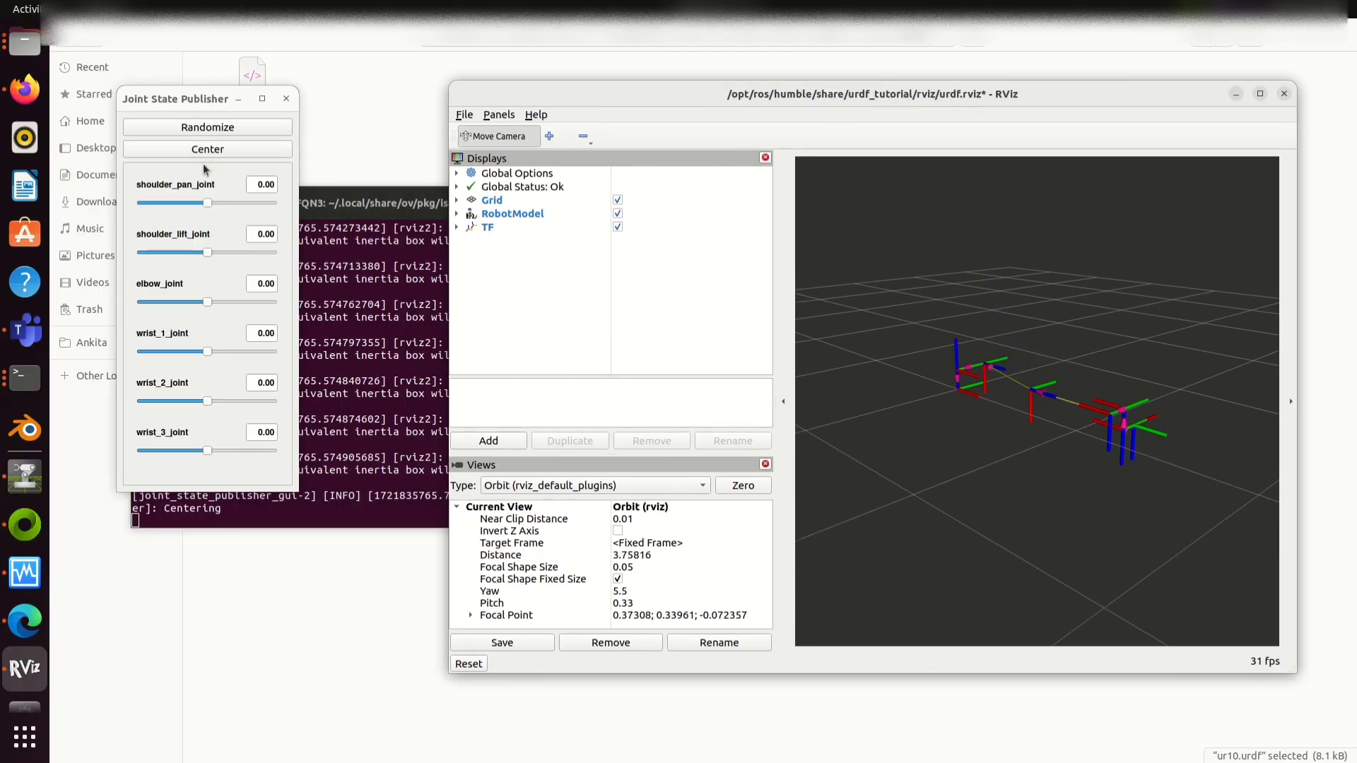
pyautogui.moveTo(209, 201); pyautogui.dragTo(216, 210)
# Switch to Isaac Sim and change the ROS2 Publish Joint State node's topicName to a joint_states name ending in omni
pyautogui.click(19, 482)
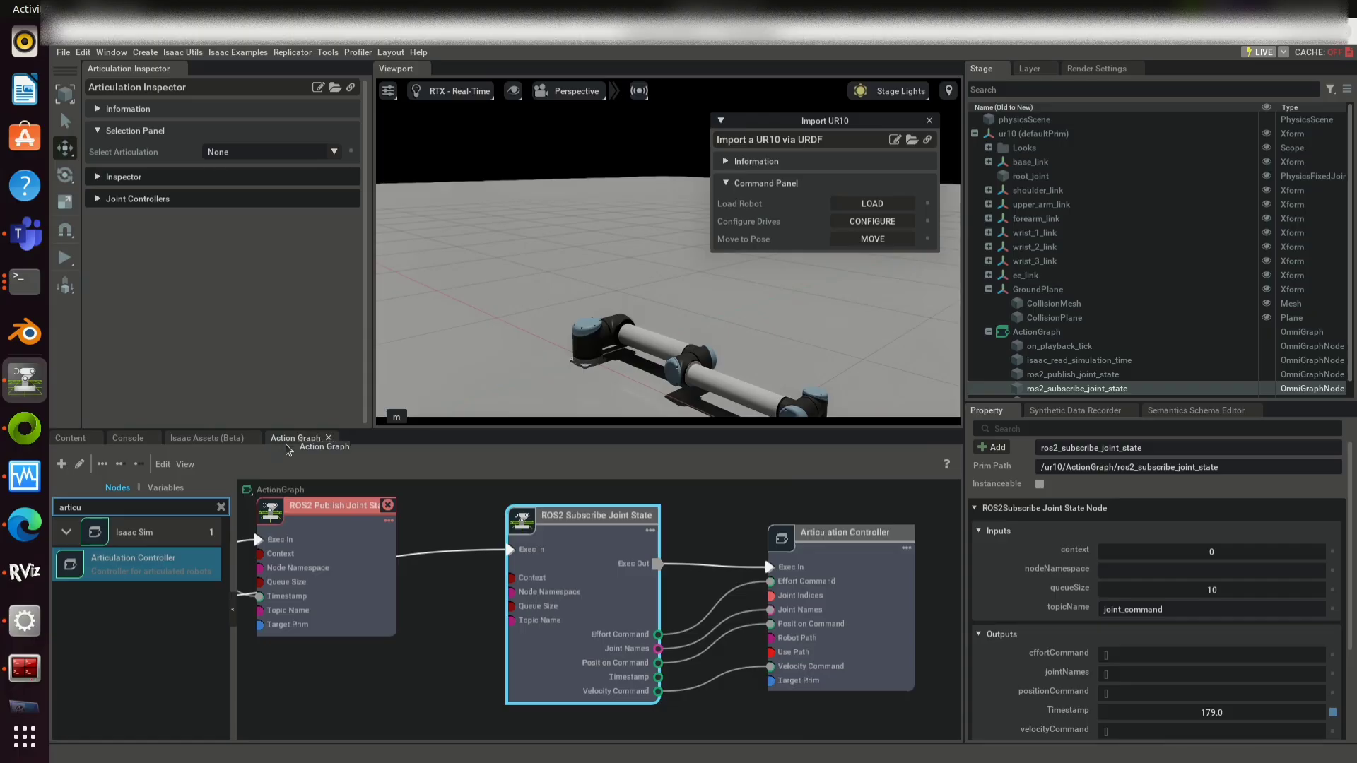
pyautogui.scroll(-2, 382, 560)
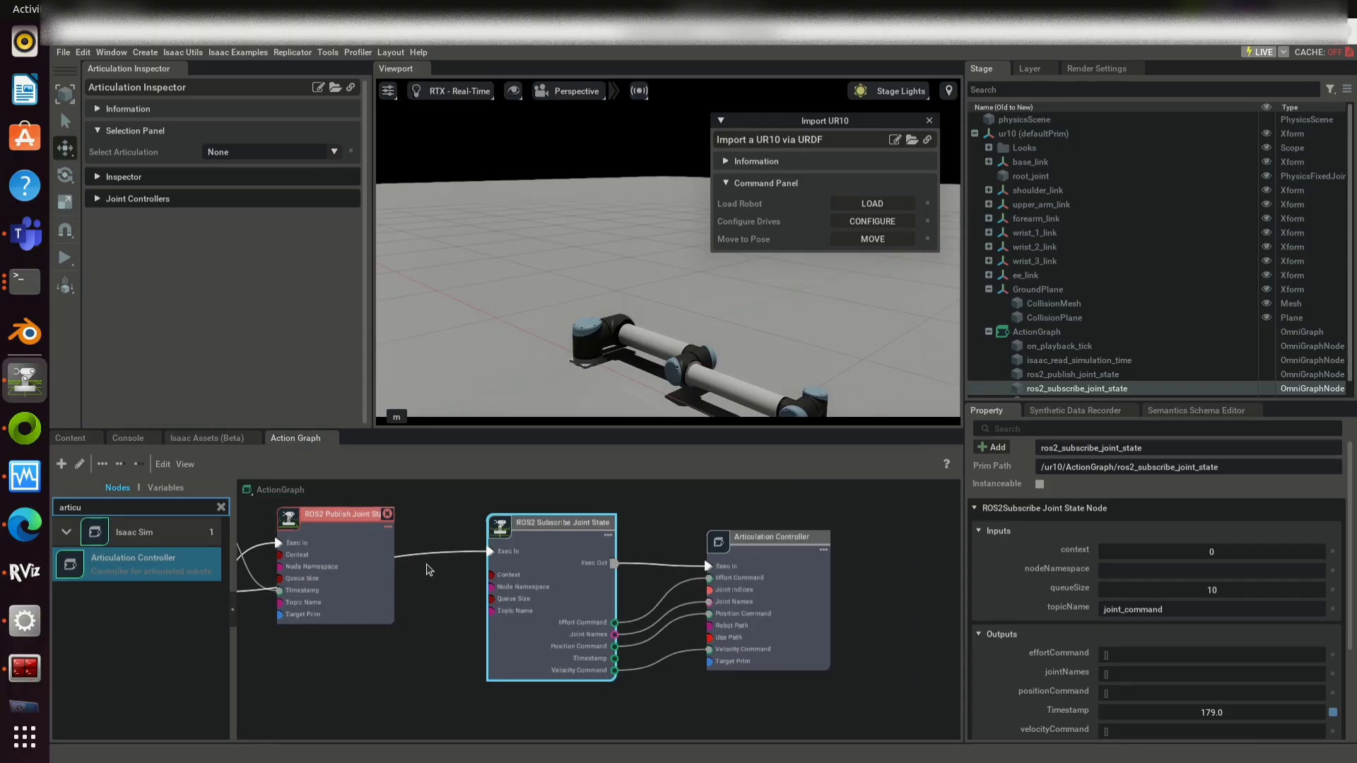
pyautogui.click(392, 520)
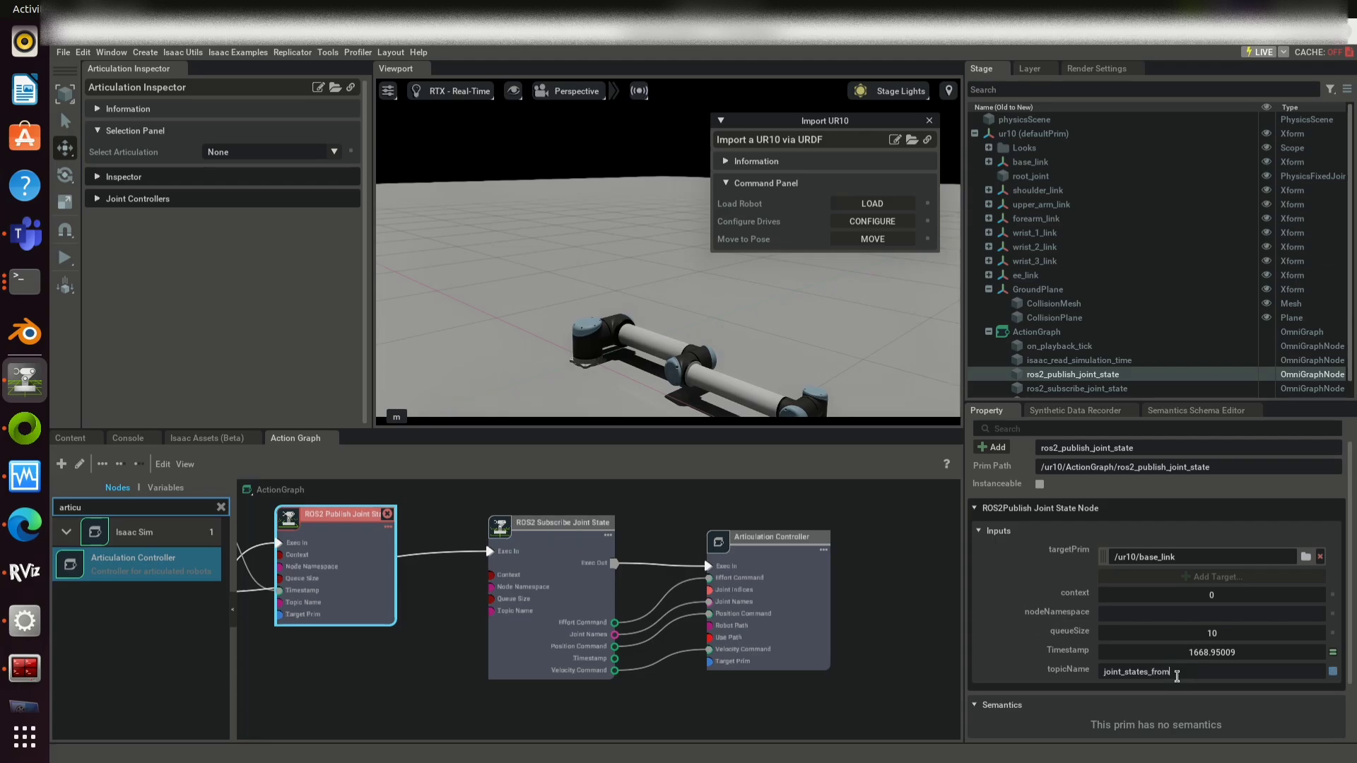
pyautogui.press('BackSpace')
pyautogui.press('BackSpace')
pyautogui.press('BackSpace')
pyautogui.write('omni')
# Set the ROS2 Subscribe Joint State node's topicName to joint_states and start the simulation
pyautogui.click(578, 558)
pyautogui.press('BackSpace')
pyautogui.press('BackSpace')
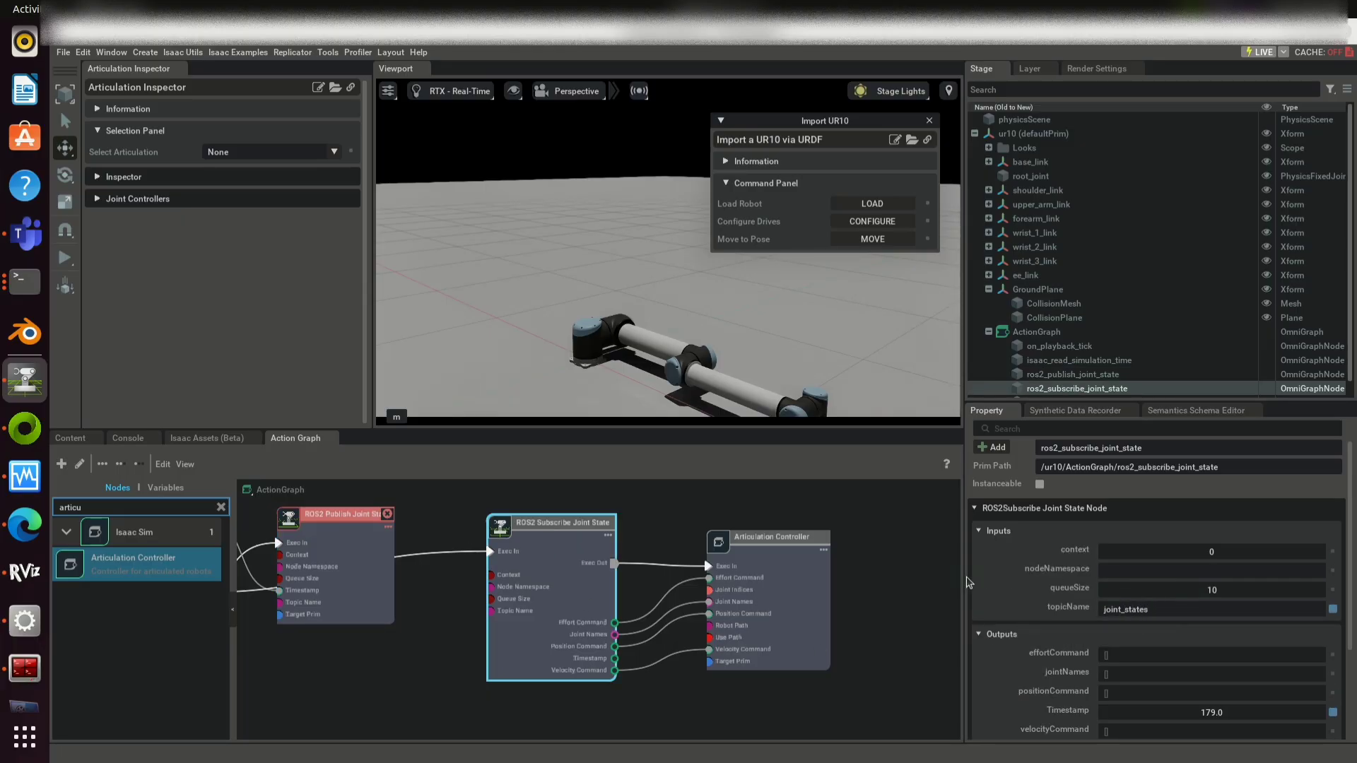
pyautogui.click(924, 556)
pyautogui.click(68, 260)
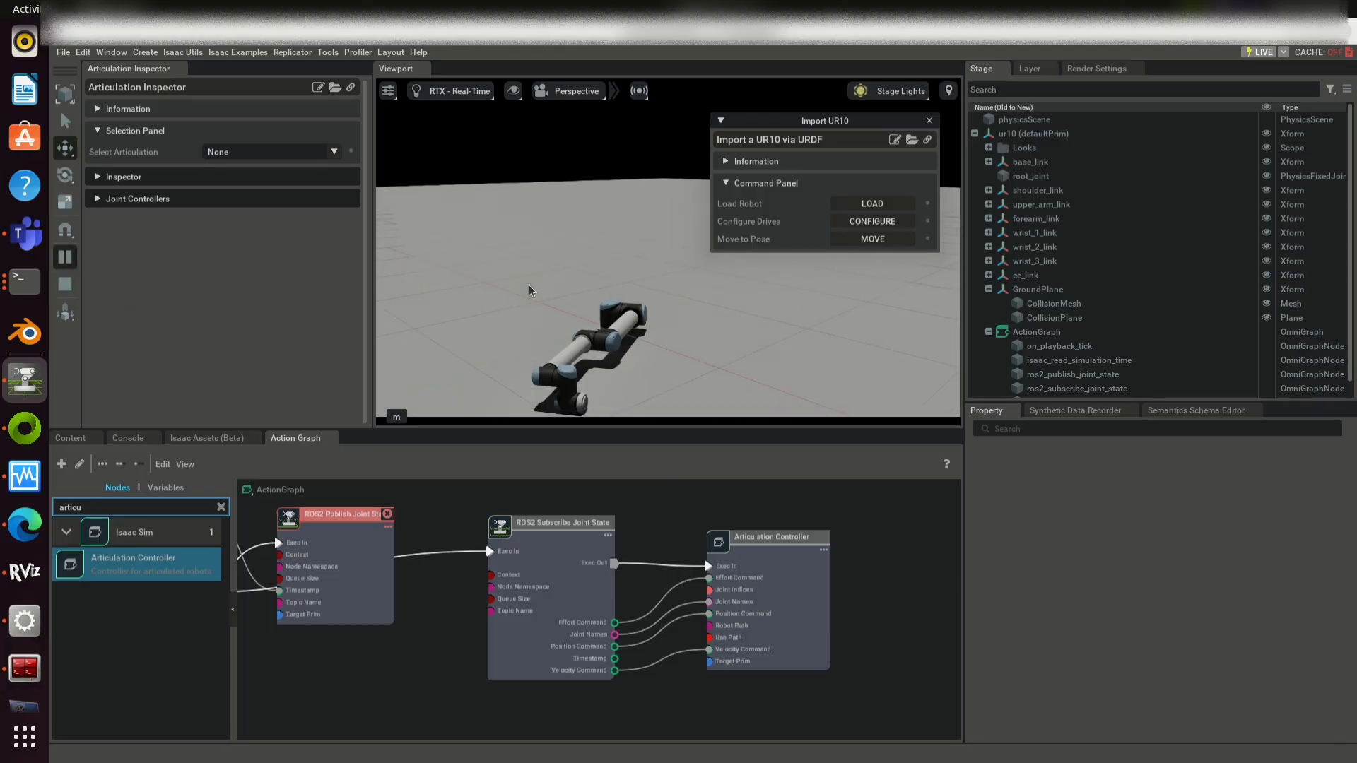
# Pose the arm from the Joint State Publisher at about: shoulder pan 6.283, shoulder lift 2.004, elbow -0.373, wrist 1 -5.400, wrist 2 -2.411, wrist 3 0.577
pyautogui.click(29, 620)
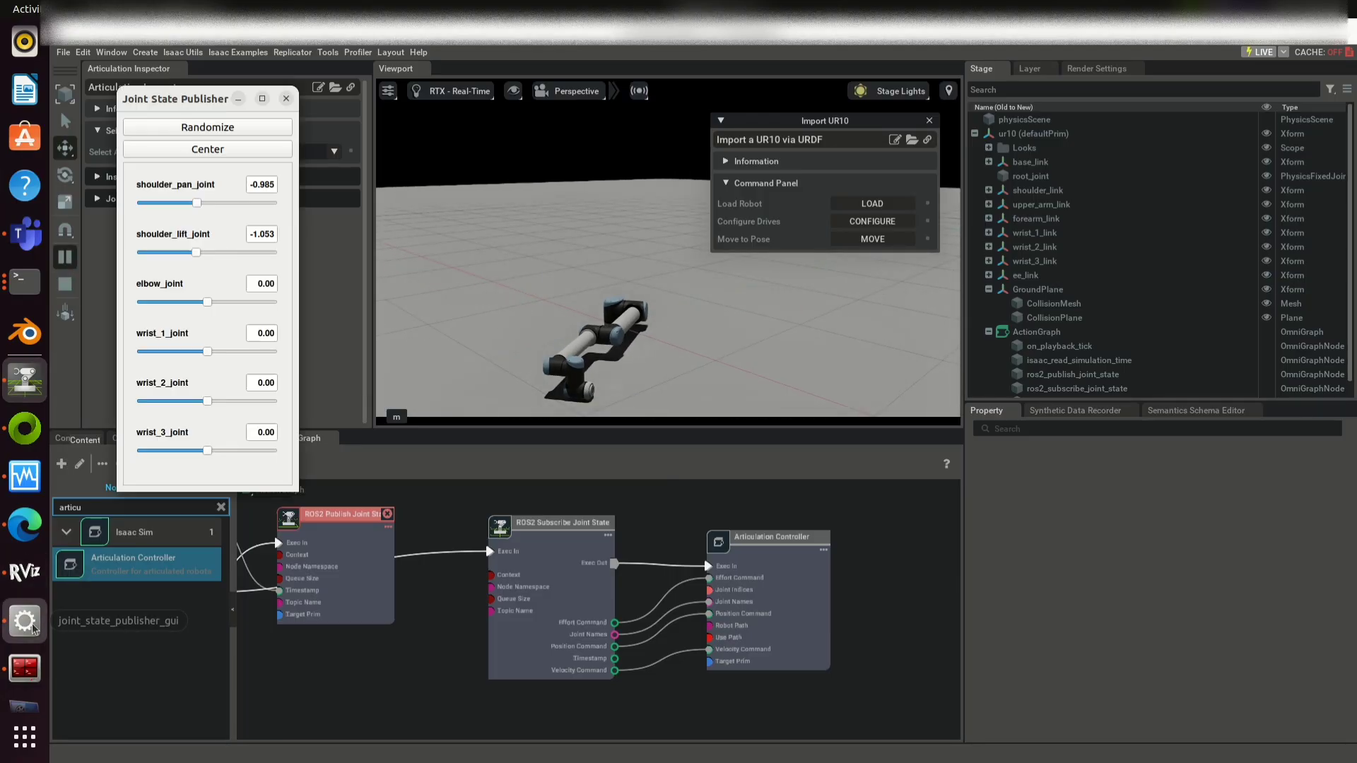
pyautogui.moveTo(199, 206); pyautogui.dragTo(287, 244)
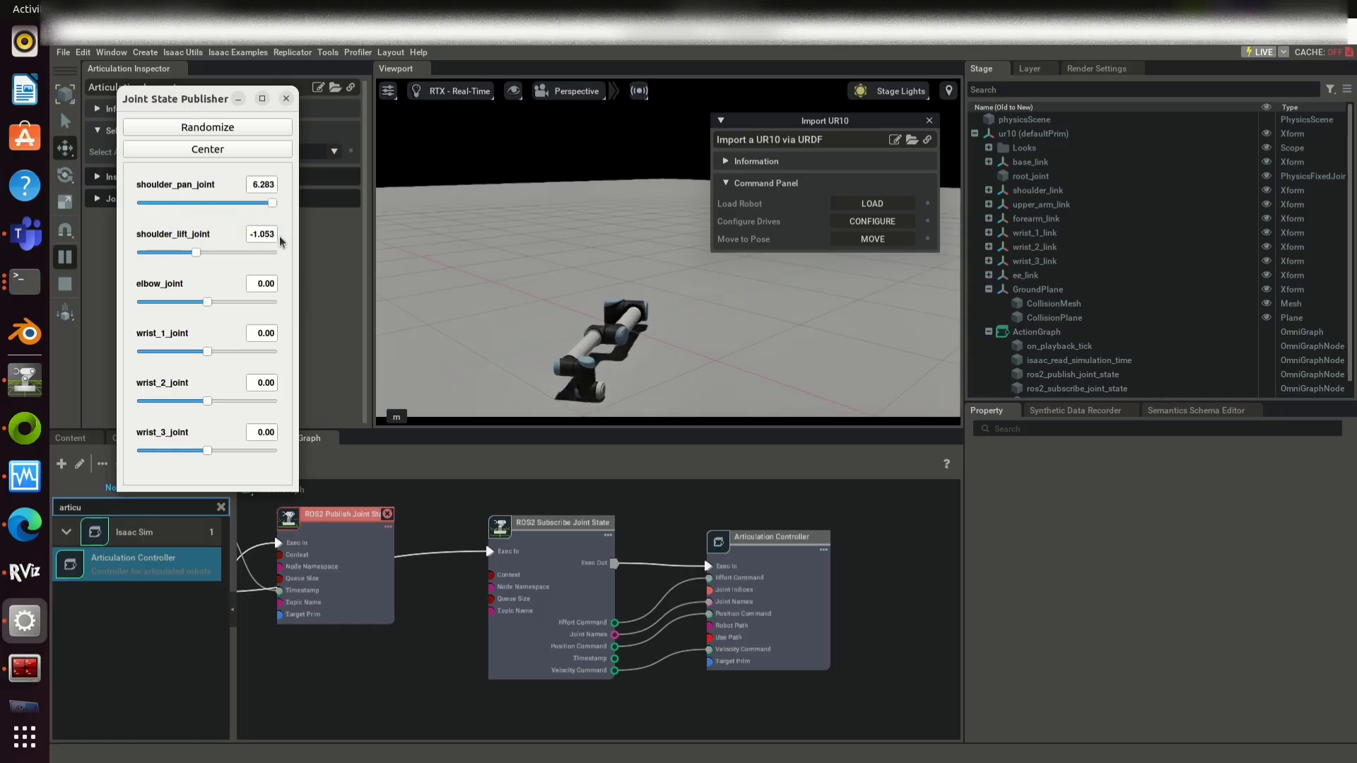
pyautogui.moveTo(205, 251); pyautogui.dragTo(185, 303)
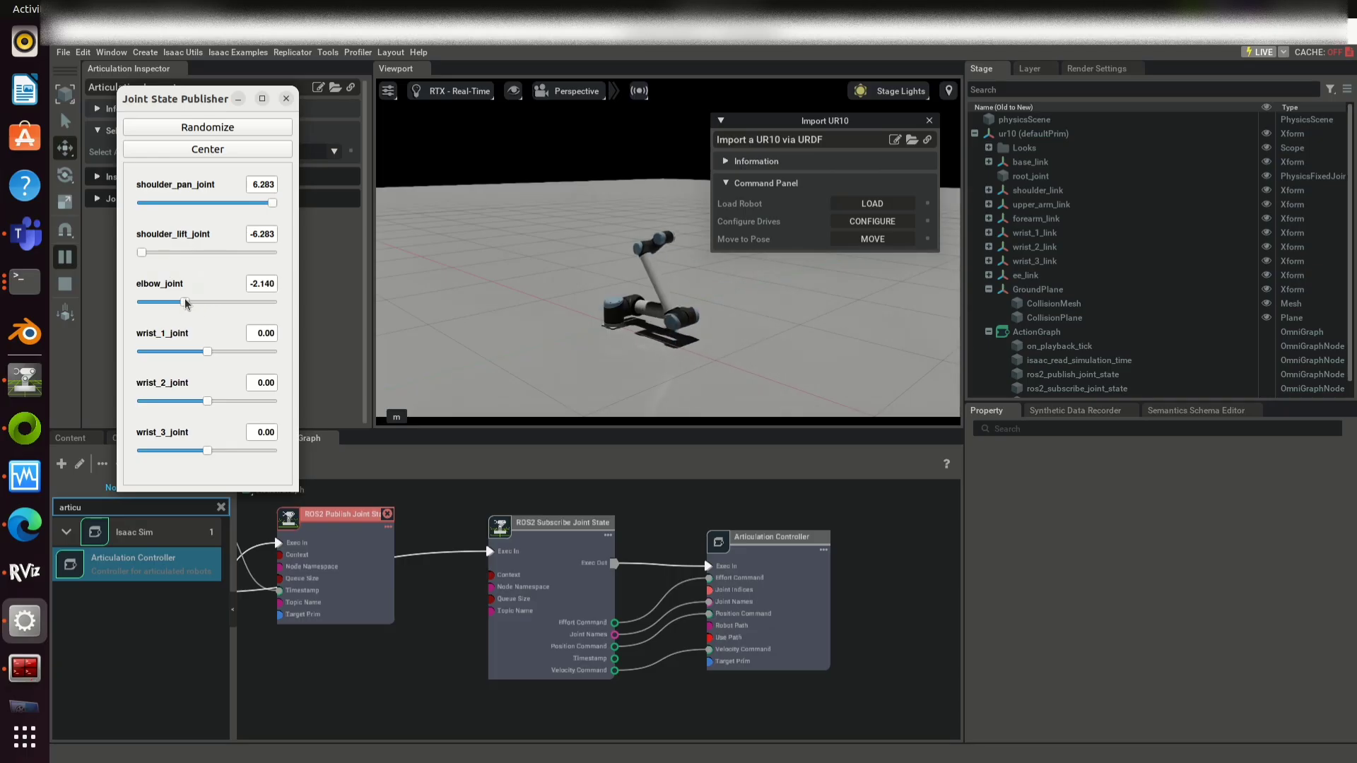
pyautogui.moveTo(142, 252); pyautogui.dragTo(205, 258)
pyautogui.moveTo(207, 351); pyautogui.dragTo(151, 351)
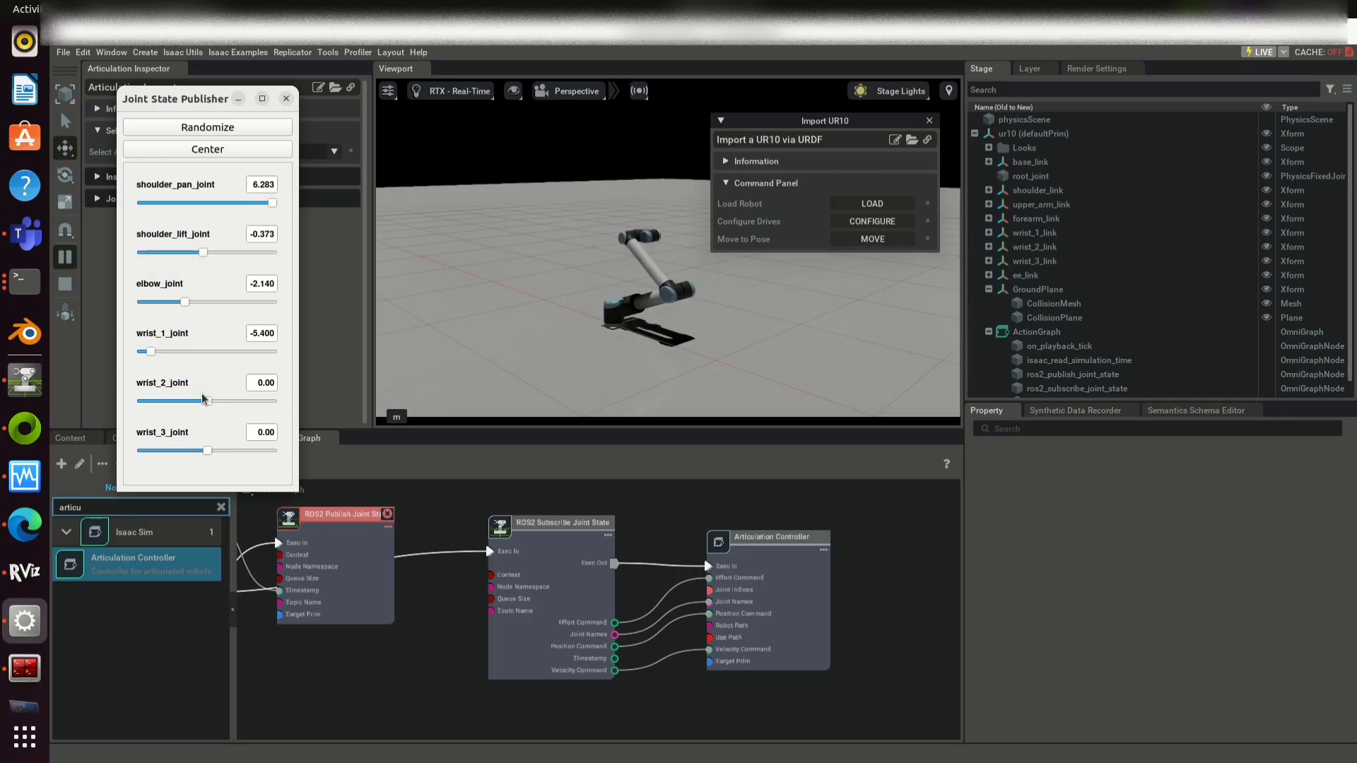
pyautogui.moveTo(207, 401); pyautogui.dragTo(182, 401)
pyautogui.moveTo(207, 450); pyautogui.dragTo(213, 450)
pyautogui.moveTo(185, 301); pyautogui.dragTo(203, 302)
pyautogui.click(234, 252)
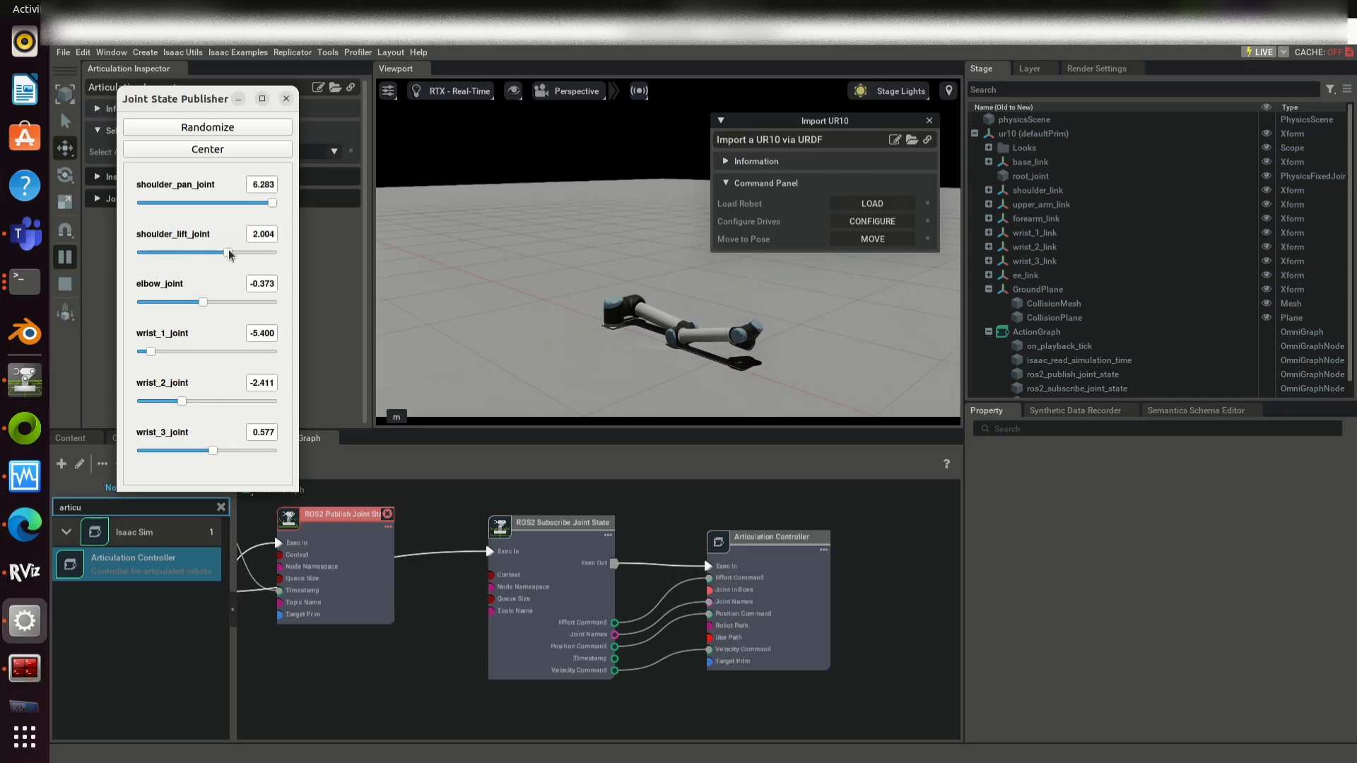
# Place the Joint State Publisher between Isaac Sim and RViz and set shoulder pan to about -2.411, shoulder lift -1.053 and elbow -2.140
pyautogui.click(189, 203)
pyautogui.moveTo(191, 105); pyautogui.dragTo(888, 280)
pyautogui.click(891, 303)
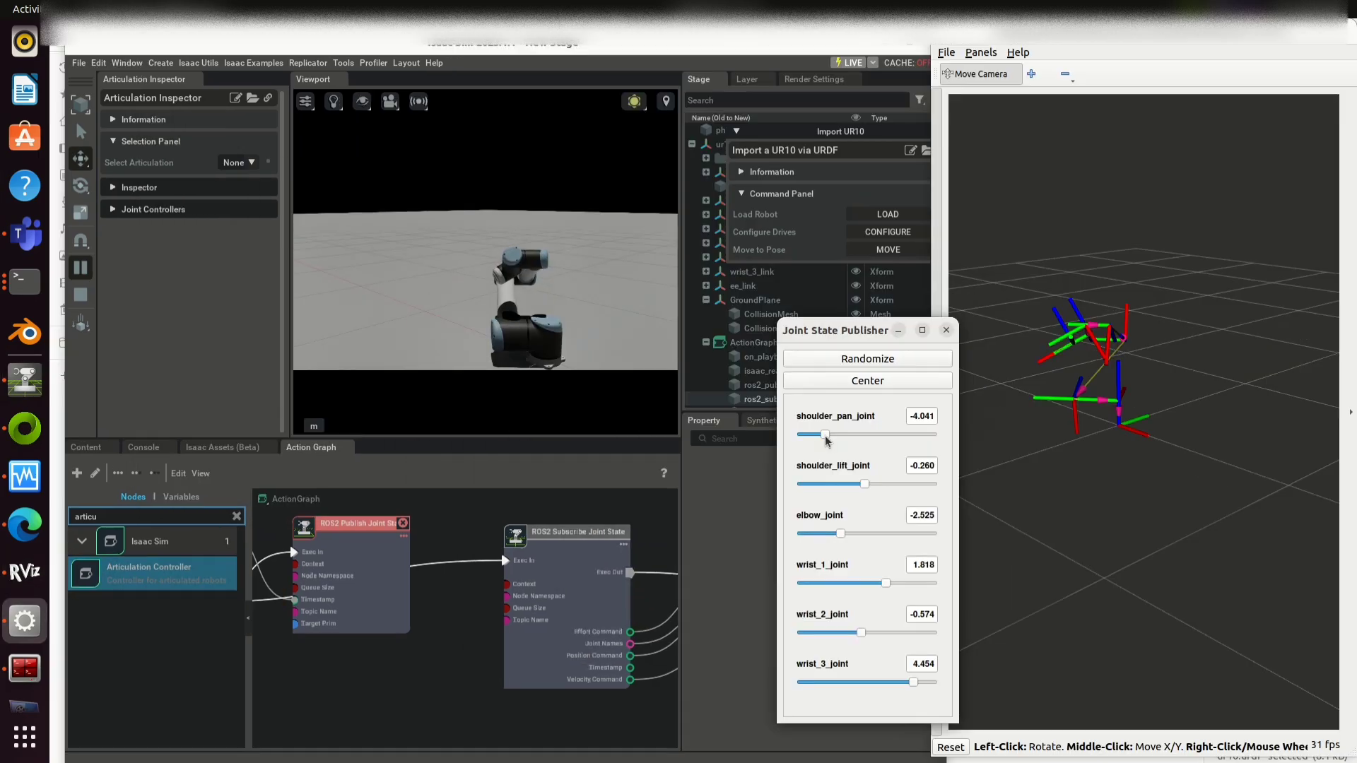
pyautogui.moveTo(841, 484)
pyautogui.mouseDown()
pyautogui.moveTo(873, 485)
pyautogui.moveTo(860, 486)
pyautogui.mouseUp()
pyautogui.moveTo(841, 534); pyautogui.dragTo(845, 534)
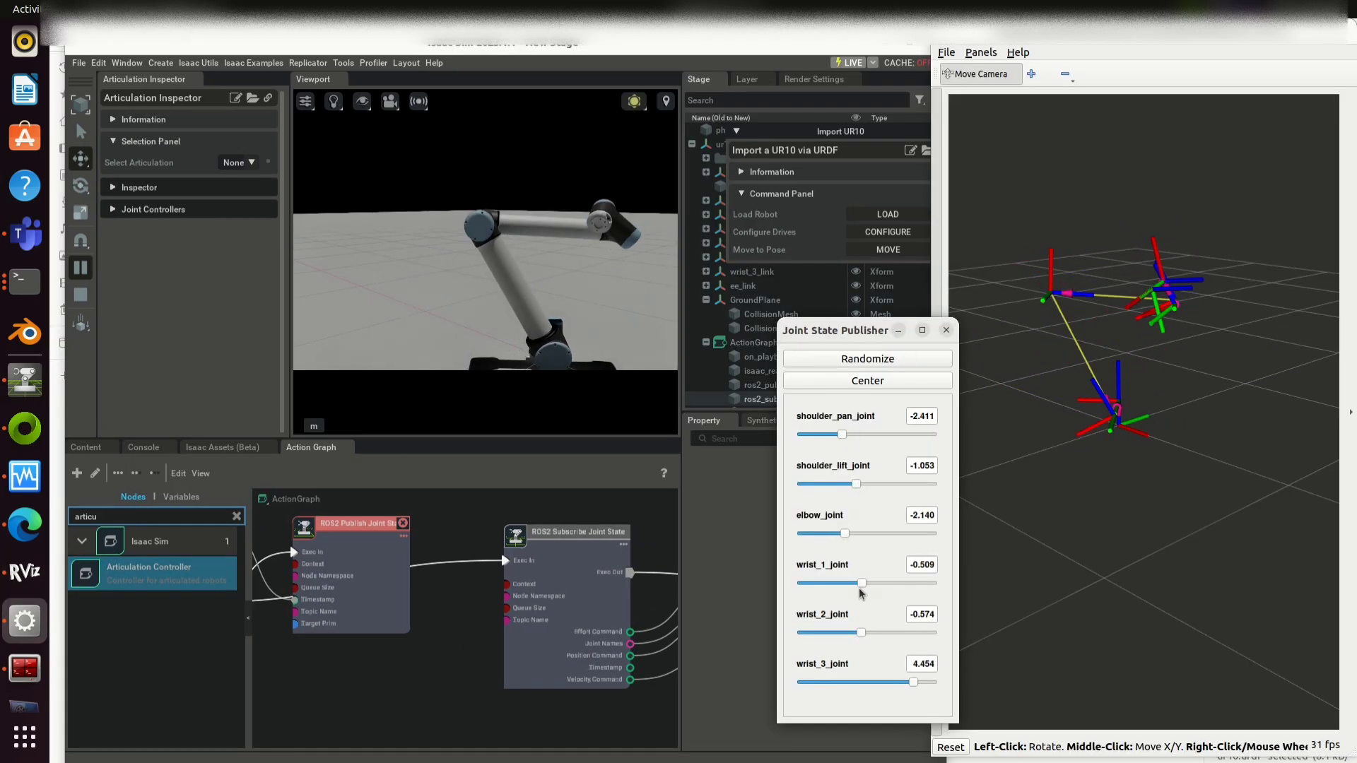